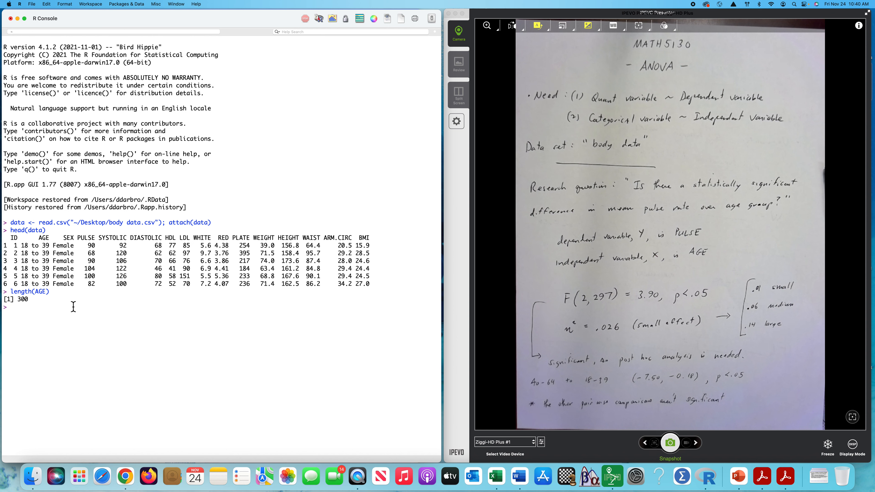
Step: Examine the sample size output and the quantitative column headings from PULSE to BMI in the data preview
double_click(24, 302)
click(21, 312)
drag(372, 239, 82, 242)
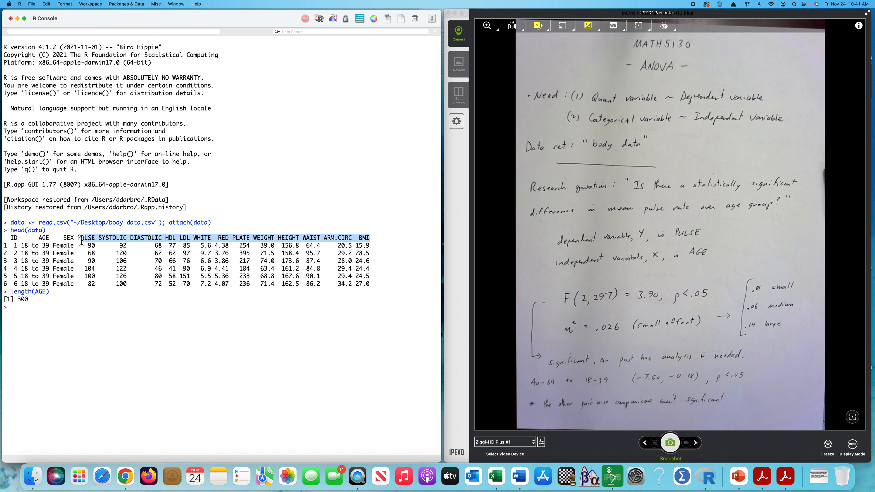
click(148, 300)
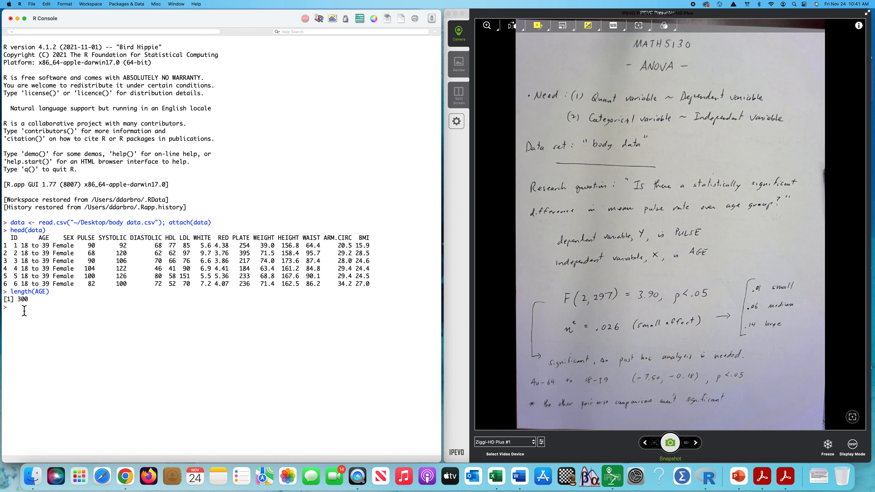
Step: Convert the AGE and SEX variables to factors, assigning each result back to its own name
text(AGE <- factor(AGE)
key(Return)
text(SEX <- factor(SEX)
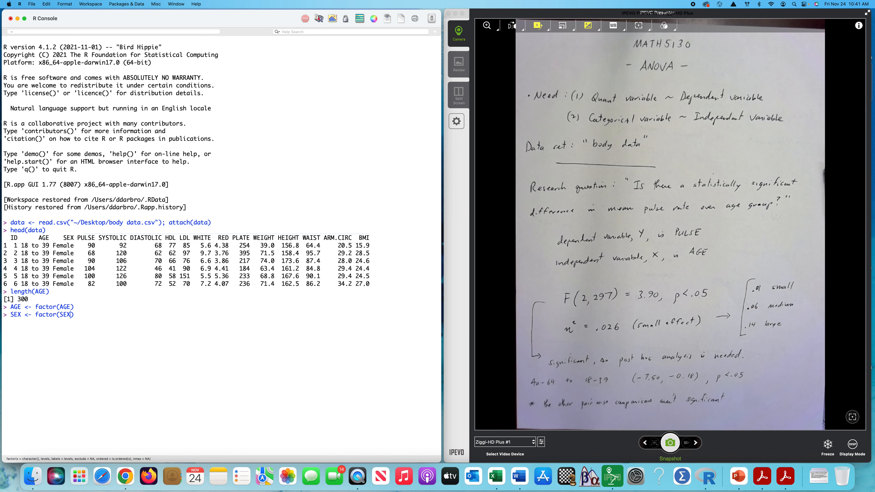
key(Return)
Step: Produce frequency tables for AGE and for SEX with the table function
text(table(AGE)
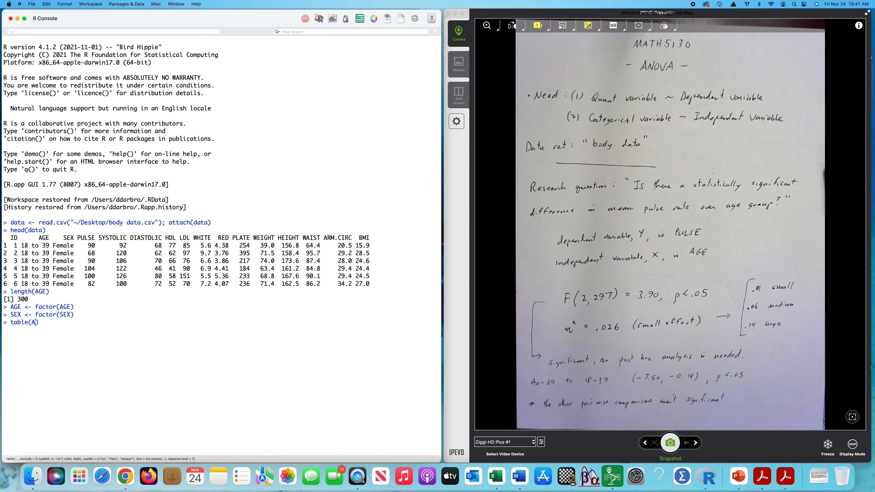
key(Return)
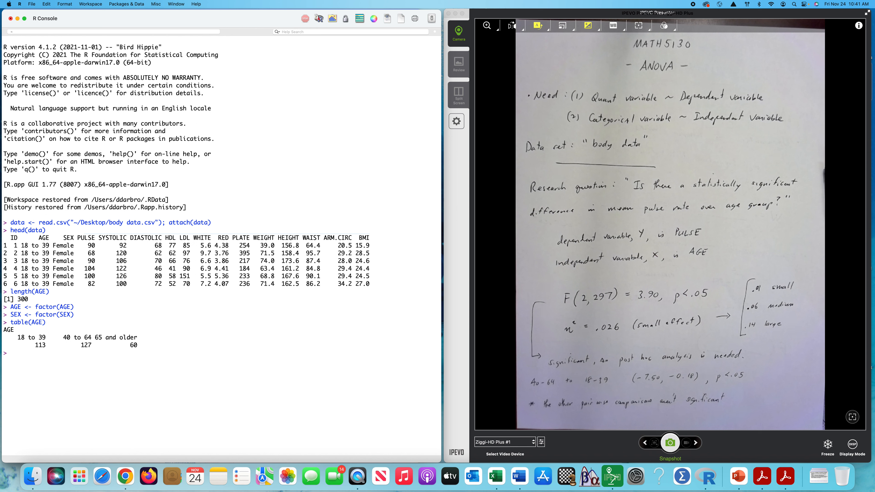
text(table(SEX)
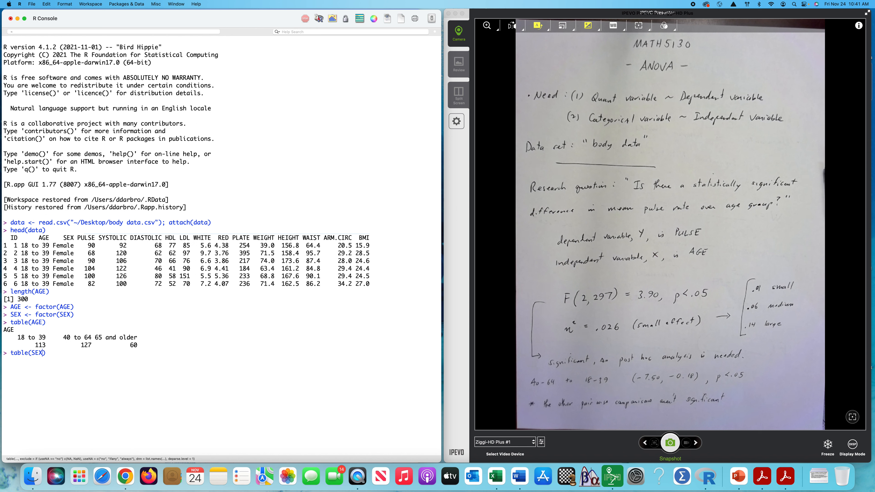
key(Return)
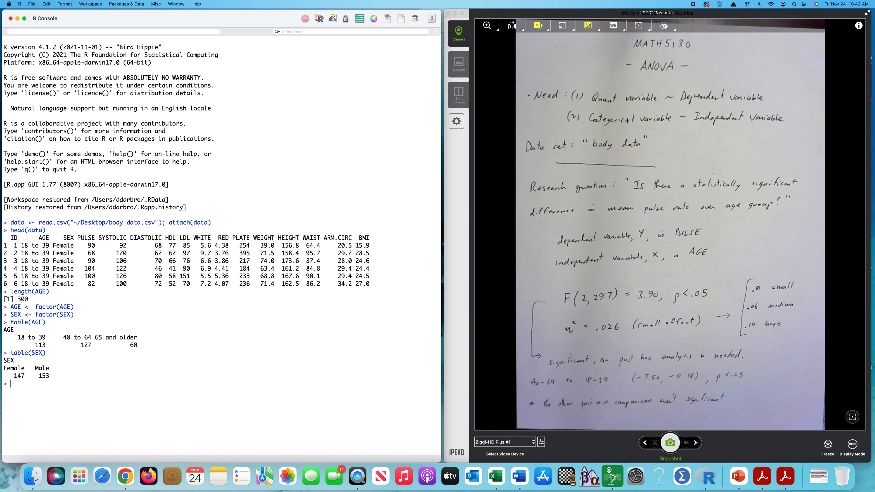
Step: Examine the PULSE, AGE and SEX column headings in the data preview to identify the dependent and independent variables
double_click(89, 238)
double_click(46, 240)
double_click(89, 241)
double_click(70, 238)
click(30, 389)
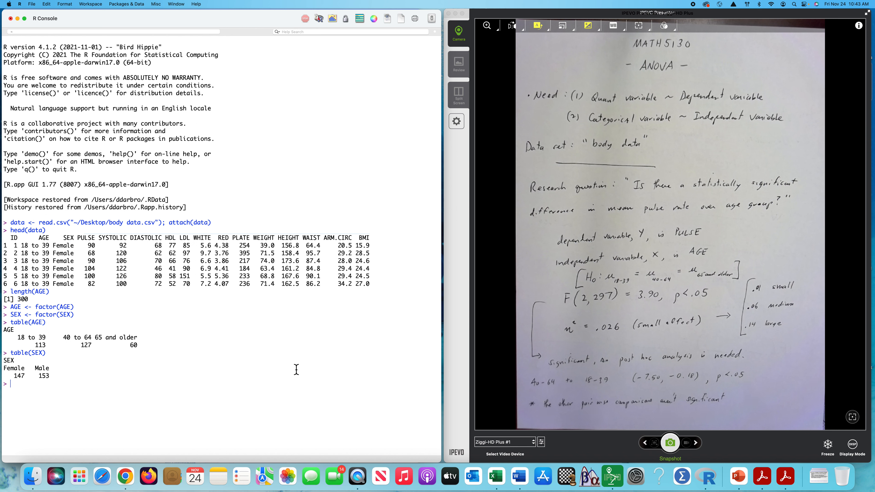
Step: Fit a one-way ANOVA of PULSE by AGE with aov and store it as model
text(model <-)
text(aov()
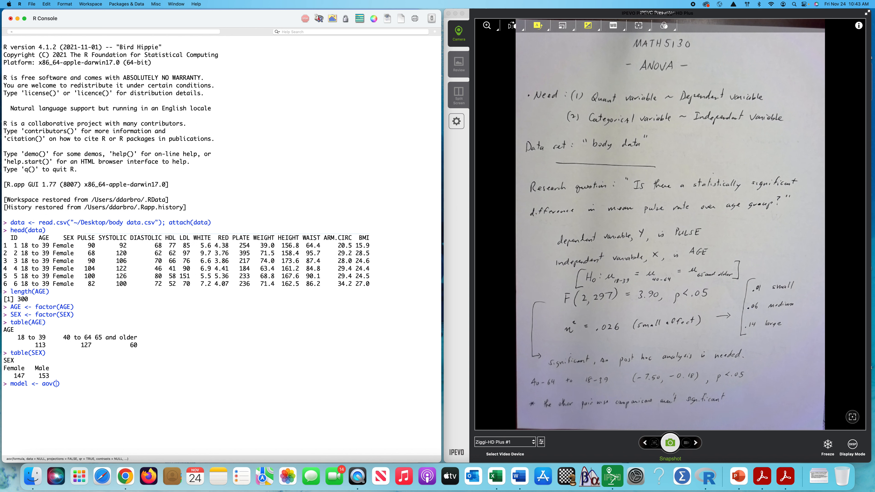
text(PULSE ~ AGE)
key(Return)
Step: Display the ANOVA table with summary(model)
text(summary(model)
key(Return)
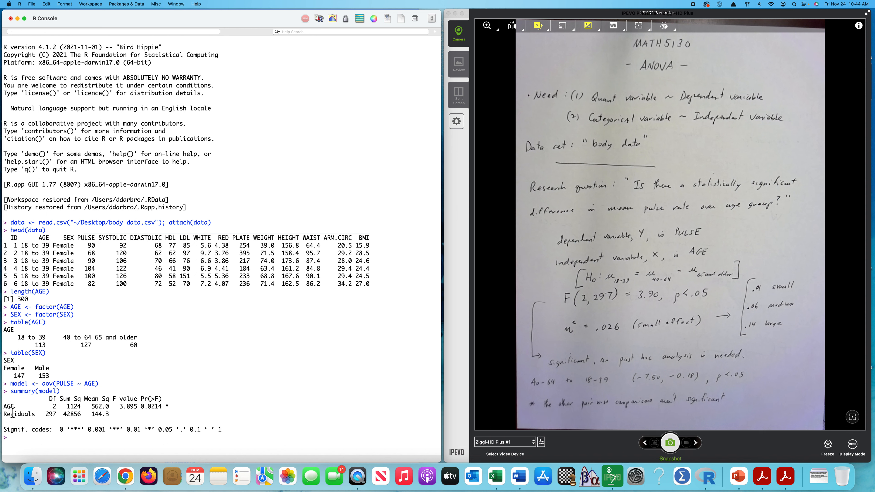
Step: Examine the AGE and Residuals rows of the ANOVA table, including degrees of freedom, F value, p-value and significance codes
drag(5, 409, 170, 408)
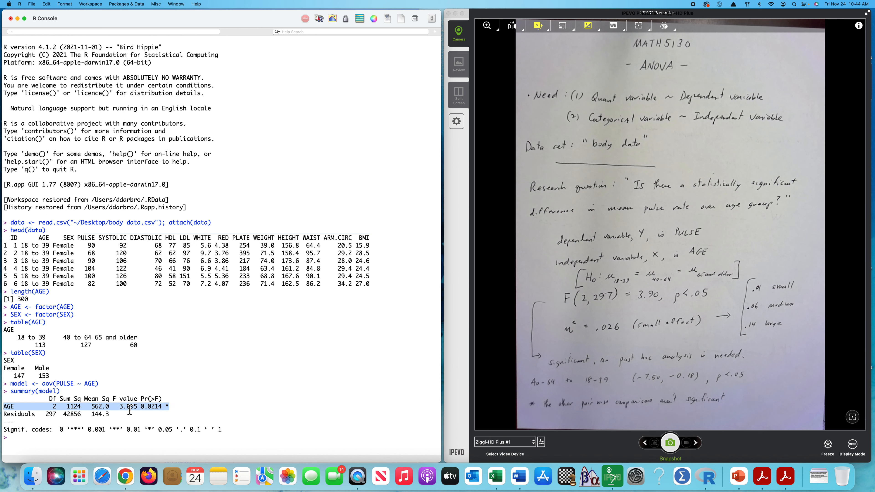
click(42, 411)
drag(6, 418, 109, 418)
click(304, 394)
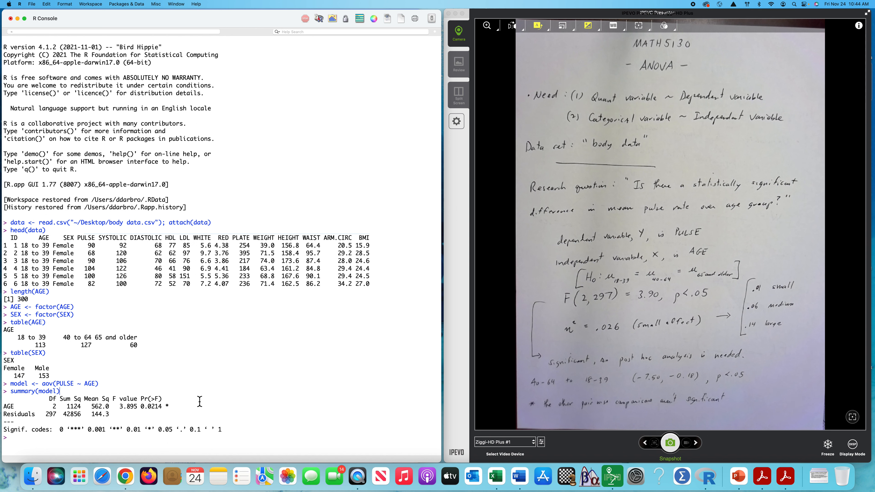
drag(142, 410, 173, 410)
click(214, 407)
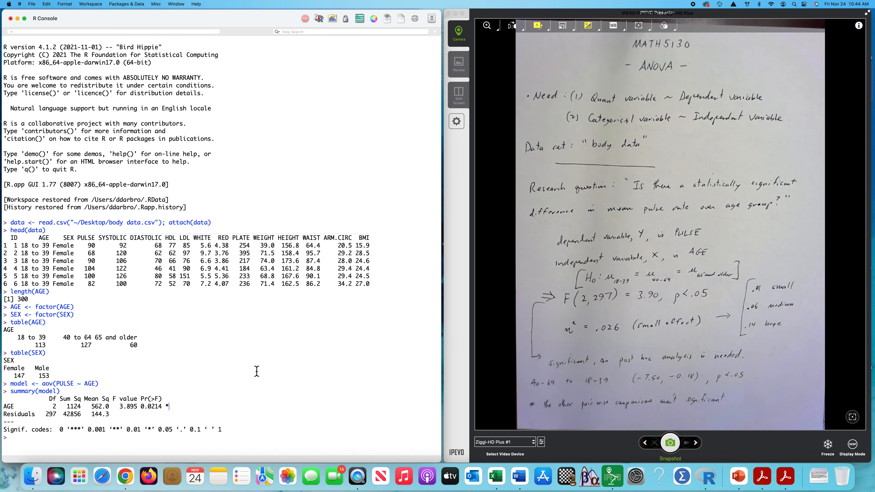
drag(112, 403, 118, 403)
double_click(55, 410)
double_click(52, 415)
click(336, 369)
drag(120, 407, 138, 410)
double_click(169, 409)
drag(149, 431, 173, 435)
click(240, 433)
Step: Leave a blank prompt line and enter the comment "# report effect size, eta squared"
key(Return)
text(# report effect size, eta squarted)
key(BackSpace)
key(BackSpace)
key(BackSpace)
text(ed)
key(Return)
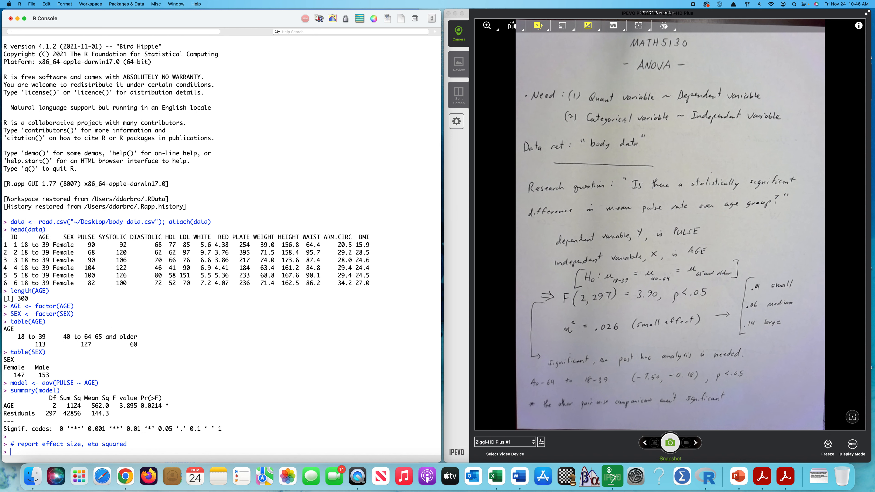
Step: Enter the comment "# eta squared = SS(treatment)/SS(residuals)"
text(# eta squared = SS(treatment)/SS(error)
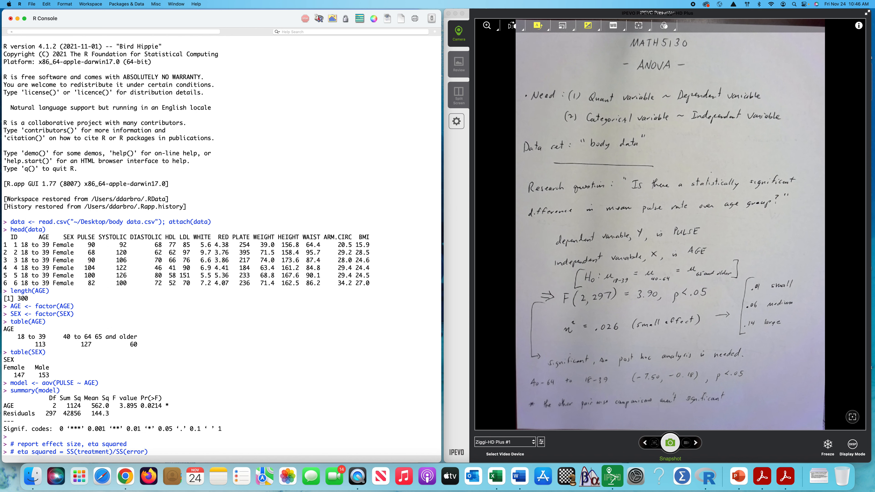
key(BackSpace)
key(BackSpace)
key(BackSpace)
key(BackSpace)
key(BackSpace)
text(residuals)
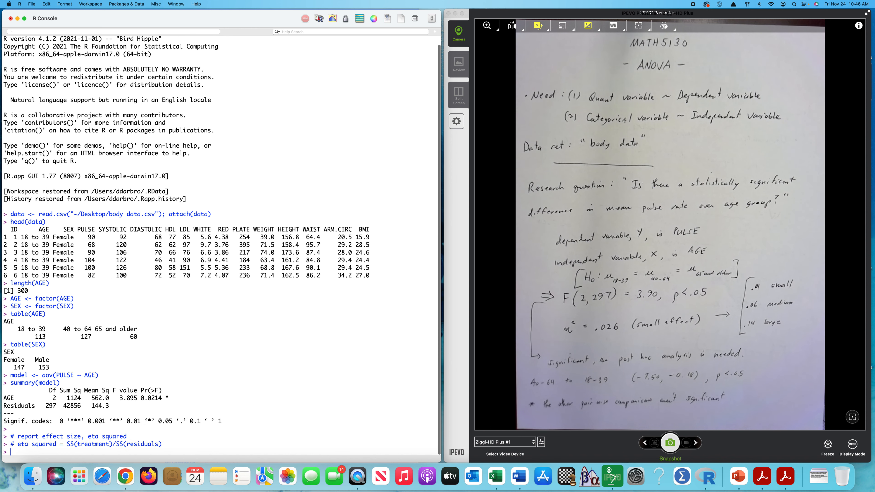
text(eta)
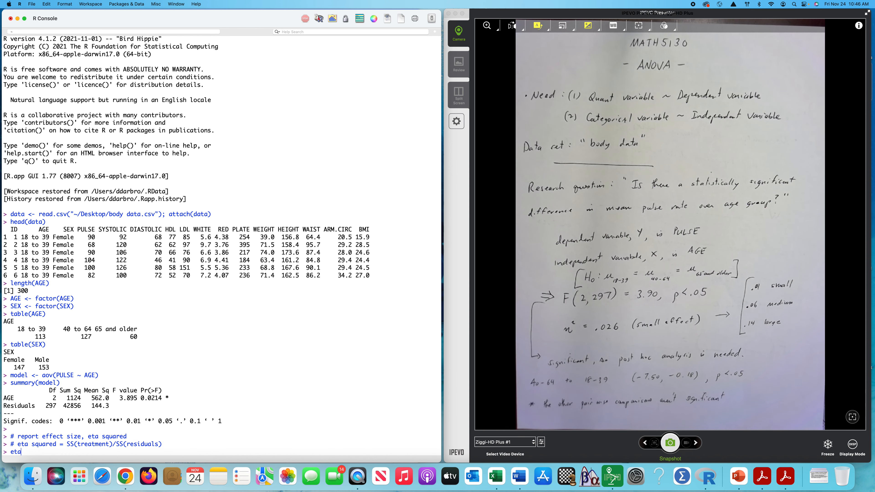
text(sq <-)
double_click(90, 444)
click(108, 358)
double_click(74, 398)
click(53, 456)
text(1124/()
drag(77, 454, 10, 453)
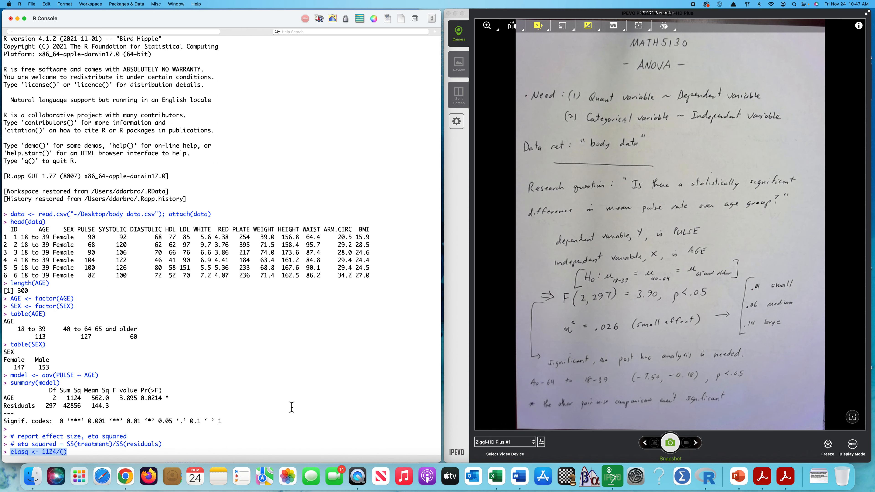
key(BackSpace)
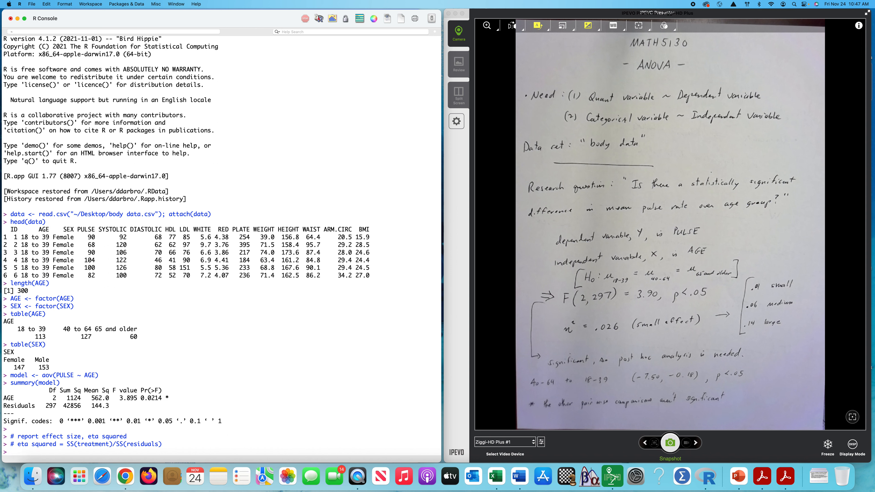
Step: Enter the comment "# CORRECTION CORRECTION CORRECTION" below the eta squared formula
text(# CORRECTION CORRECTION CORRECTION)
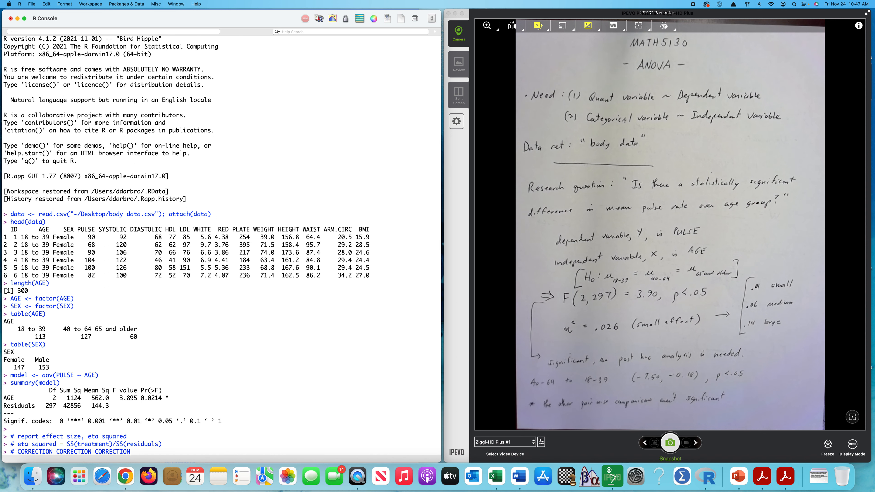
key(Return)
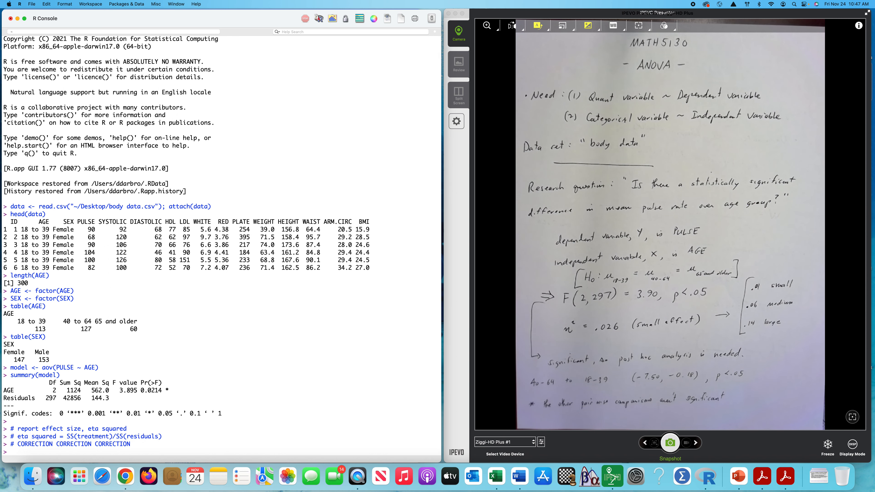
Step: Recall the eta squared comment and re-enter it with the denominator SS(total), as "# eta squared = SS(treatment)/SS(total)"
key(Up)
key(Up)
double_click(143, 454)
text(totla)
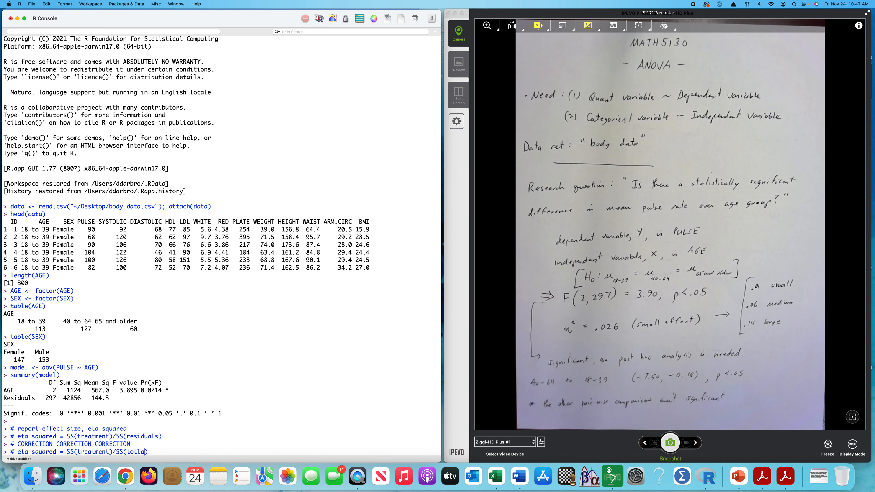
key(BackSpace)
key(BackSpace)
text(al)
key(Return)
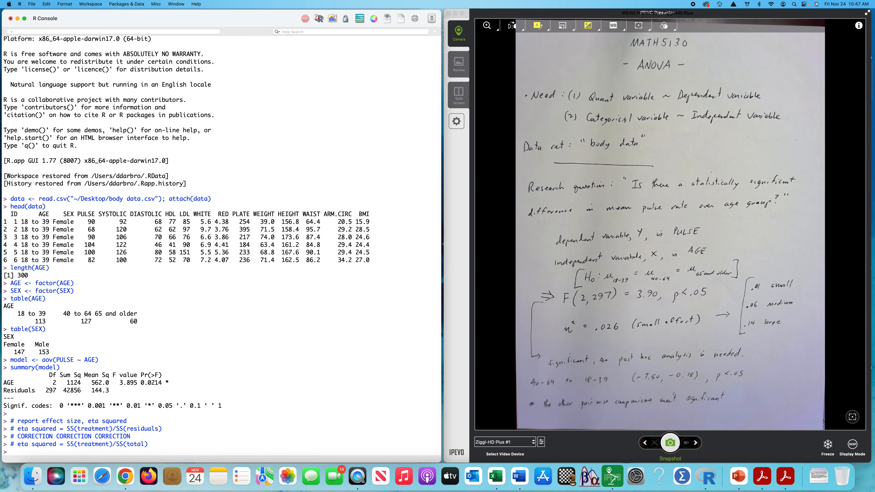
Step: Compute eta squared as 1124/(1124 + 42856) from the ANOVA sums of squares and store it as etasq
text(etasq <- 1124/(1124 + 42856)
double_click(75, 383)
double_click(74, 391)
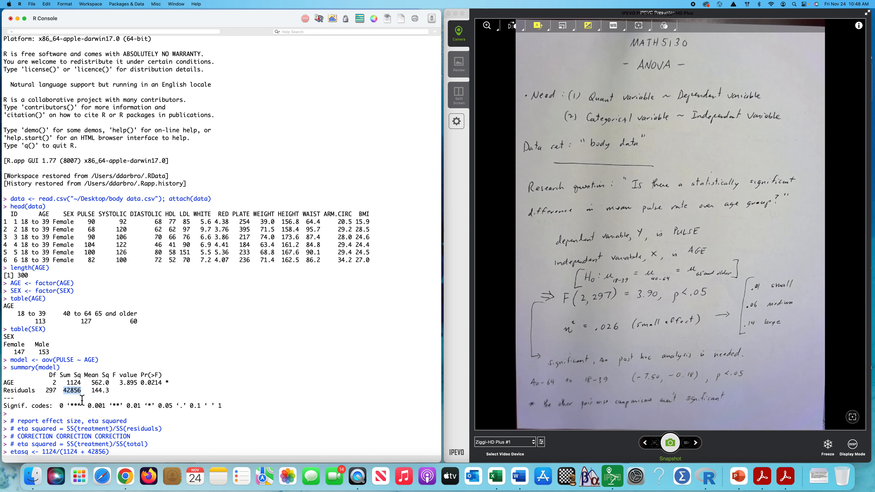
click(122, 453)
key(Return)
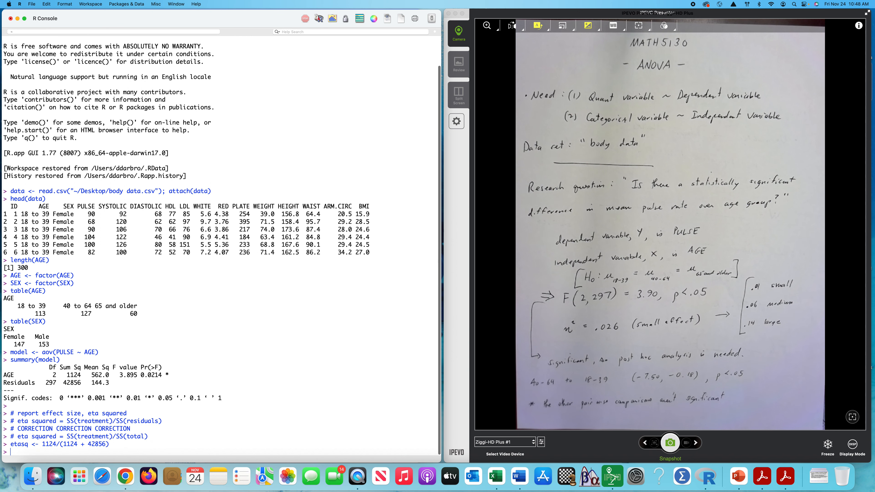
Step: Print the value of etasq
text(etasq)
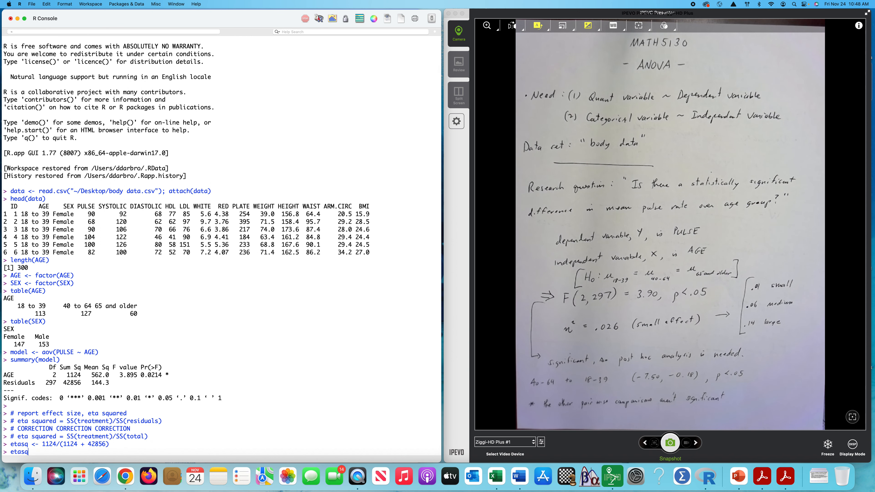
key(Return)
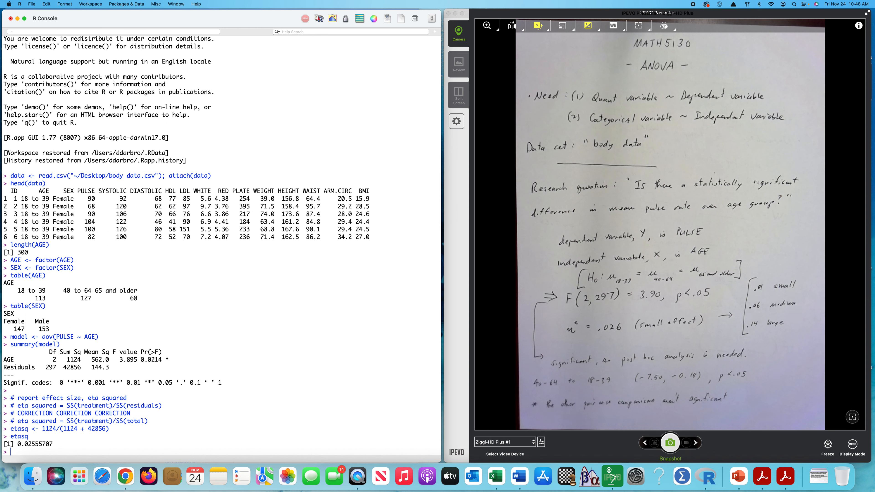
Step: Install the lsr package with install.packages, using the USA (OH) [https] CRAN mirror
text(install.packages("lsr)
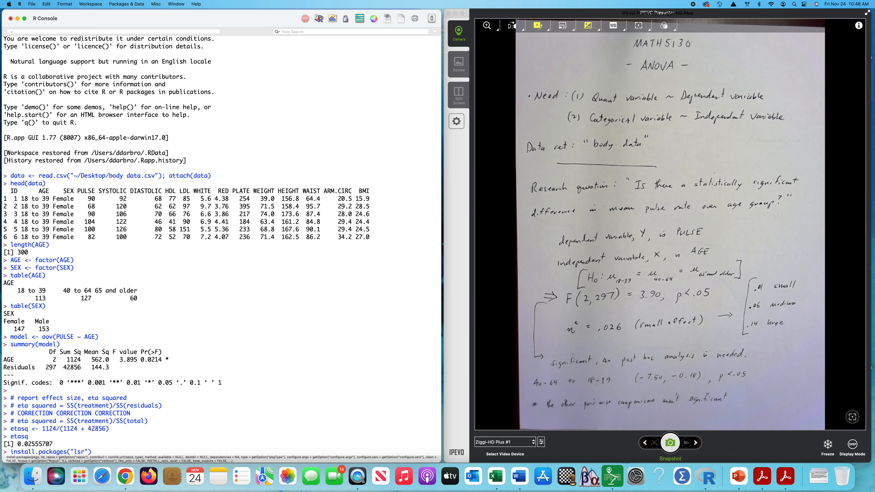
key(Return)
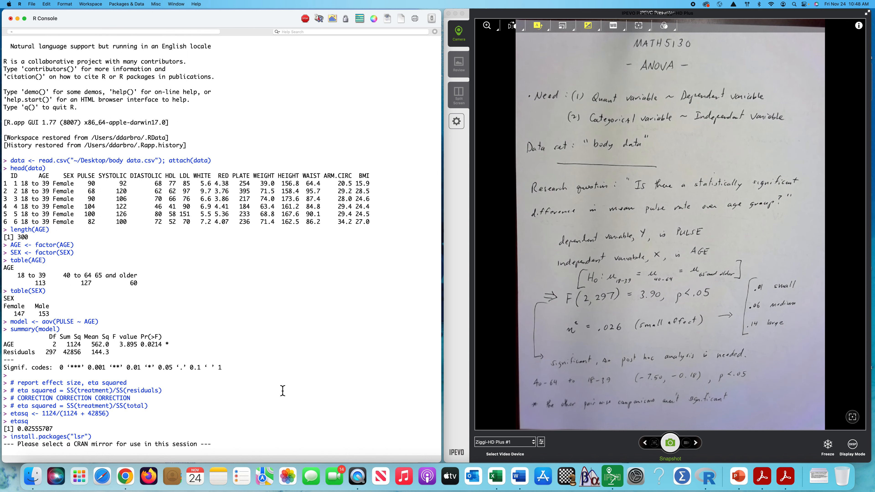
scroll(384, 194, down, 15)
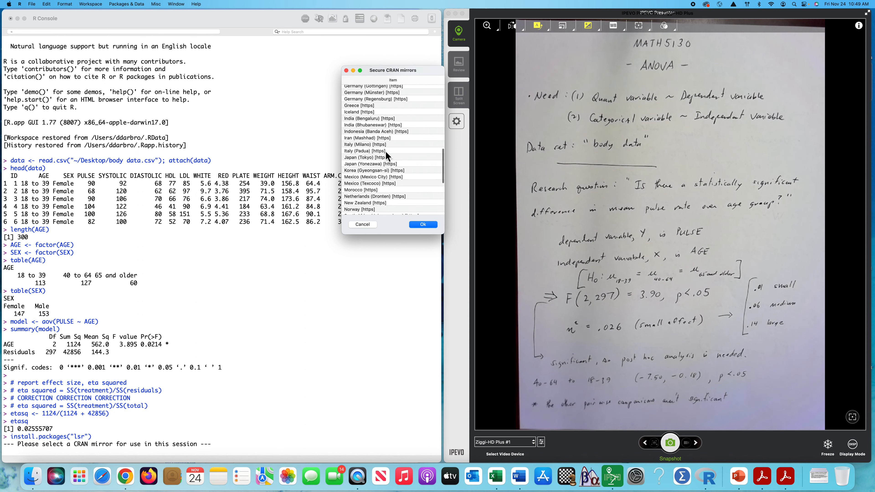
scroll(377, 137, down, 5)
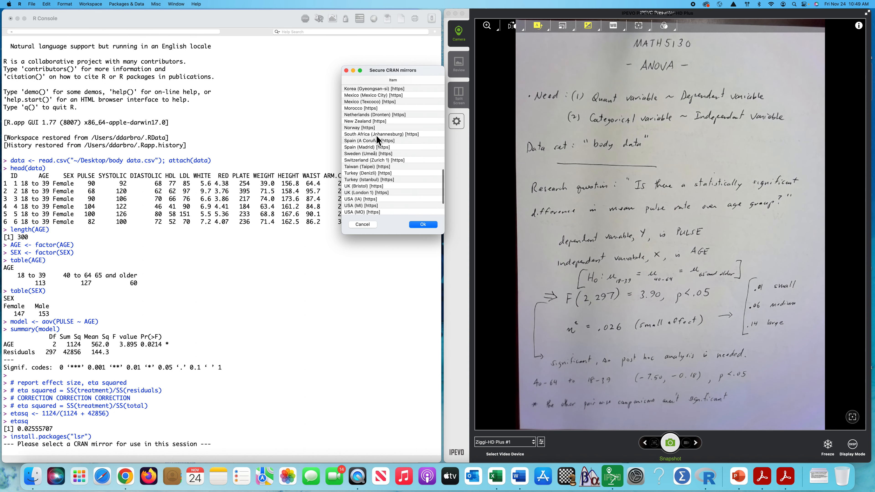
scroll(383, 154, down, 3)
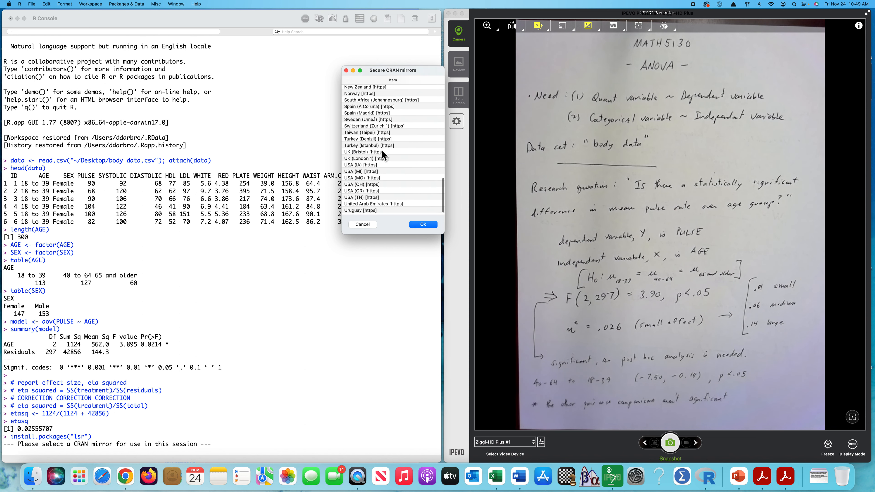
click(357, 185)
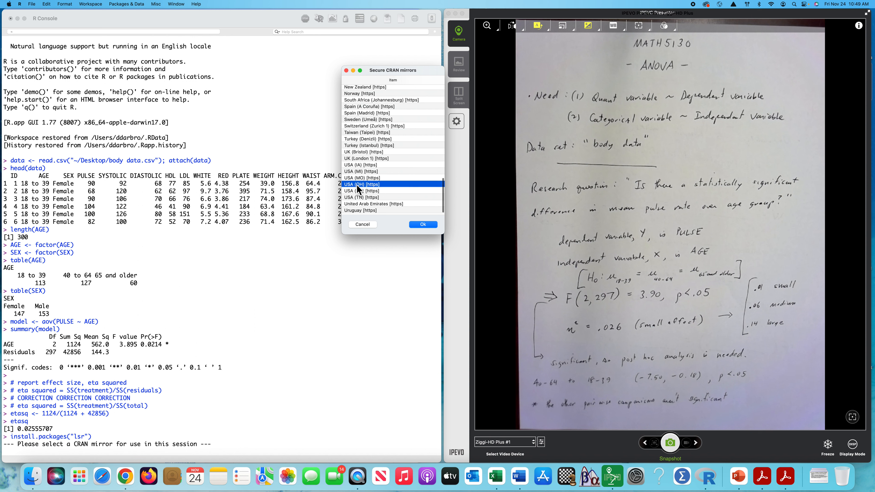
click(424, 225)
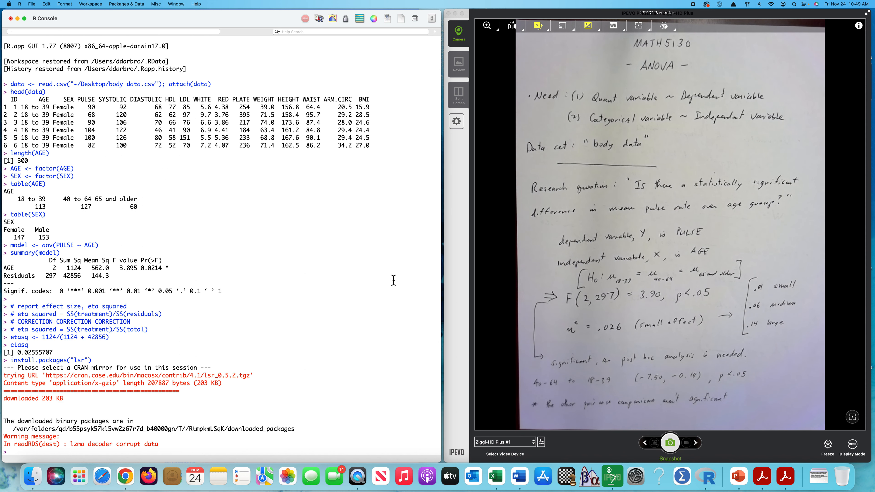
Step: Load the lsr package with library
text(library(lsr)
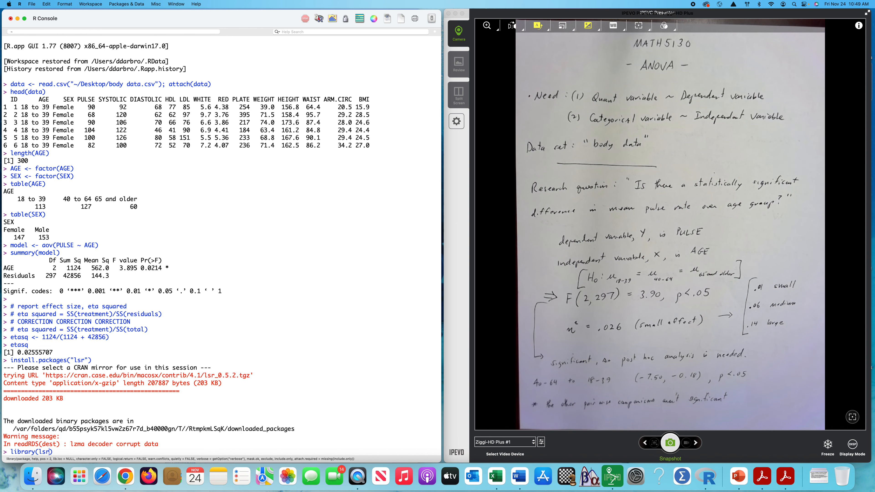
key(Return)
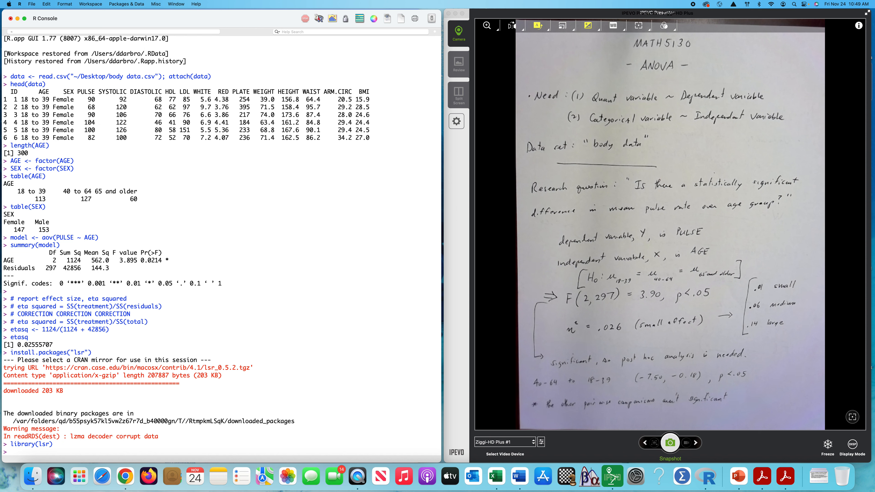
Step: Compute eta squared for the fitted ANOVA with etaSquared(model) and check the eta.sq value for AGE
text(etaSquared(model)
key(Return)
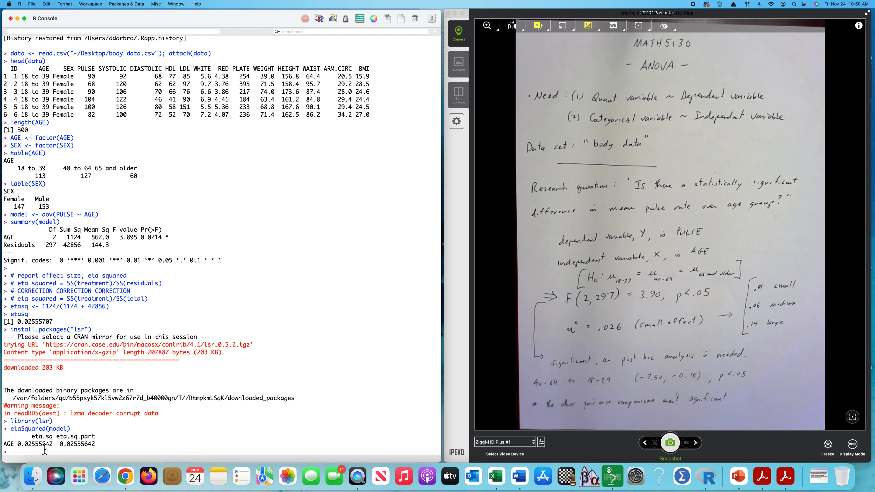
double_click(38, 445)
Step: Add the console comment "# our ANOVA is significant so we must run a post hoc analysis"
click(19, 452)
text(# our ANOVA is significant so we must)
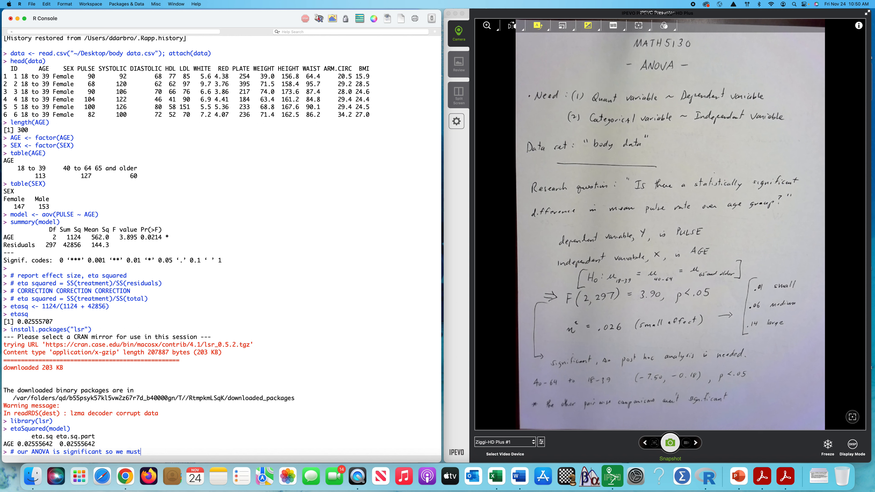
text( run a post hoc analysis)
key(Return)
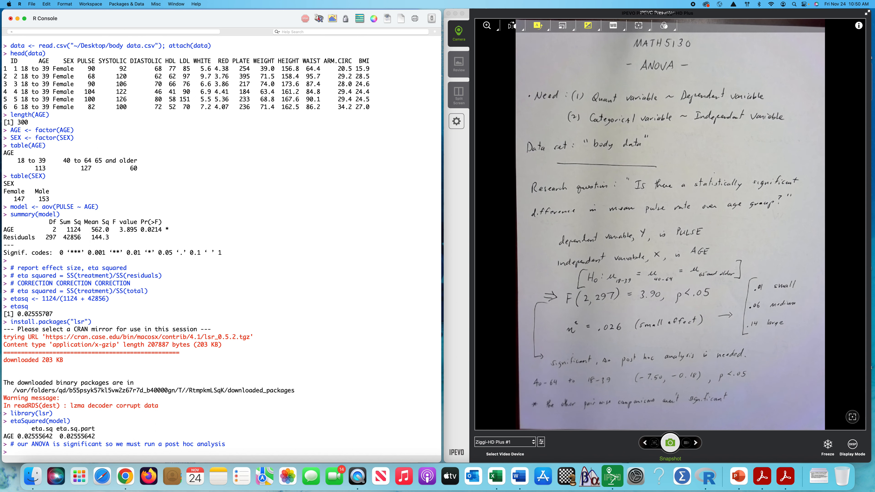
Step: Run Tukey's post hoc comparisons on the ANOVA with TukeyHSD(model)
text(TukeyHSD(model)
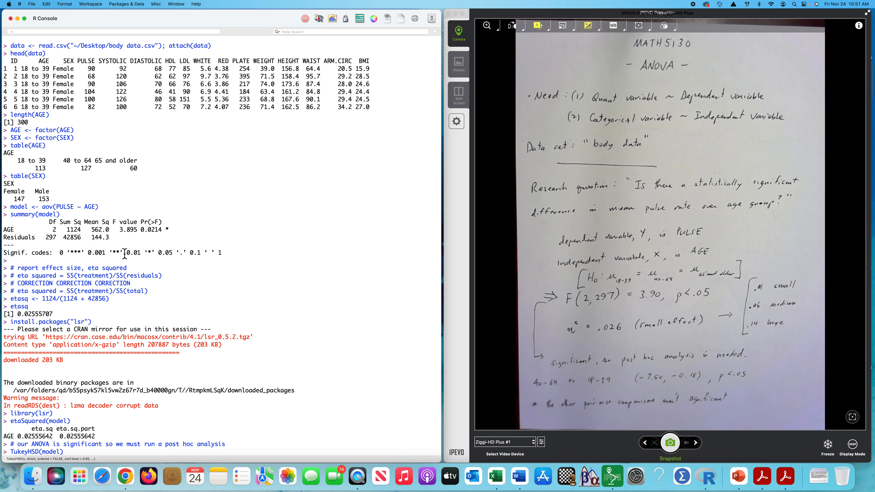
double_click(22, 208)
click(49, 457)
click(77, 456)
key(Return)
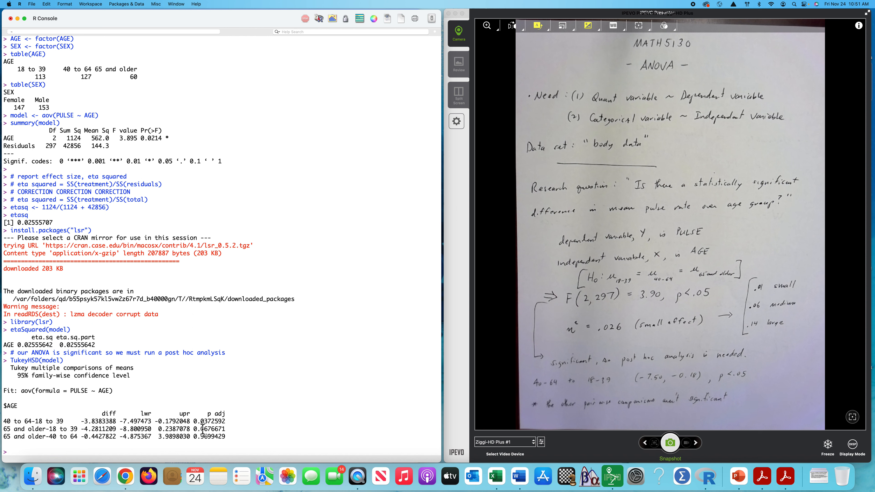
Step: Examine the adjusted p-values and confidence interval bounds of the three age-group comparisons in the Tukey output
drag(194, 421, 228, 425)
drag(120, 423, 191, 422)
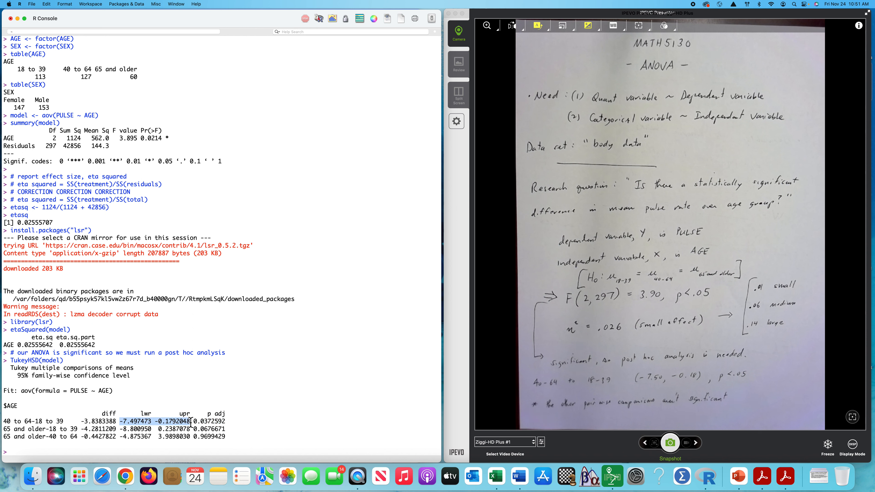
click(123, 432)
drag(122, 432, 192, 432)
drag(120, 437, 213, 435)
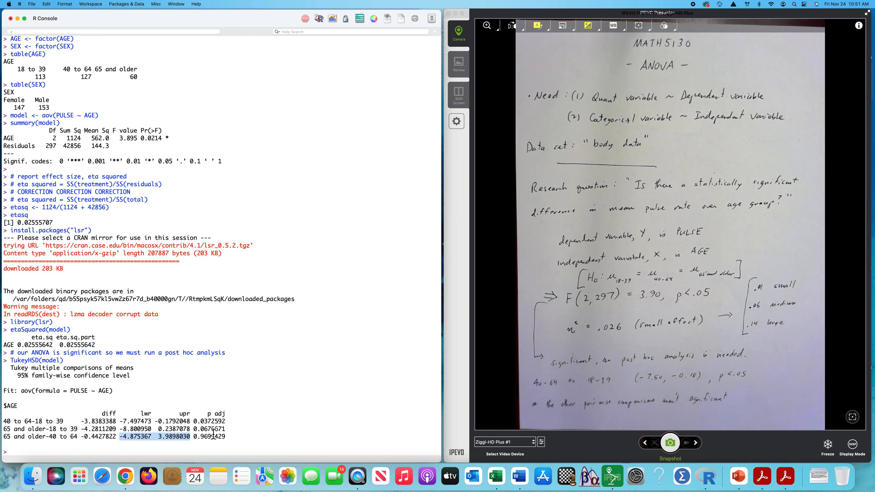
click(121, 423)
drag(122, 426, 227, 426)
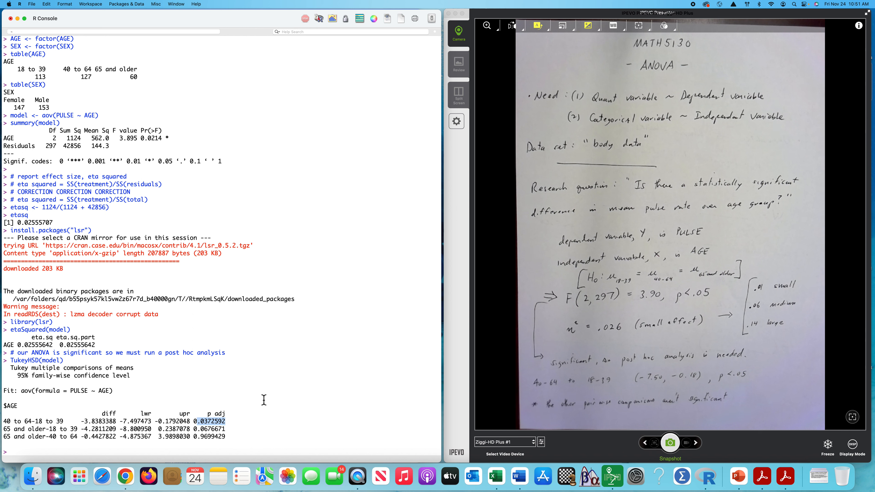
click(337, 370)
Step: Run Bonferroni-adjusted pairwise t tests of pulse by age group with pairwise.t.test(PULSE, AGE, p.adj = 'bonf')
click(21, 453)
text(pairwise.t.test()
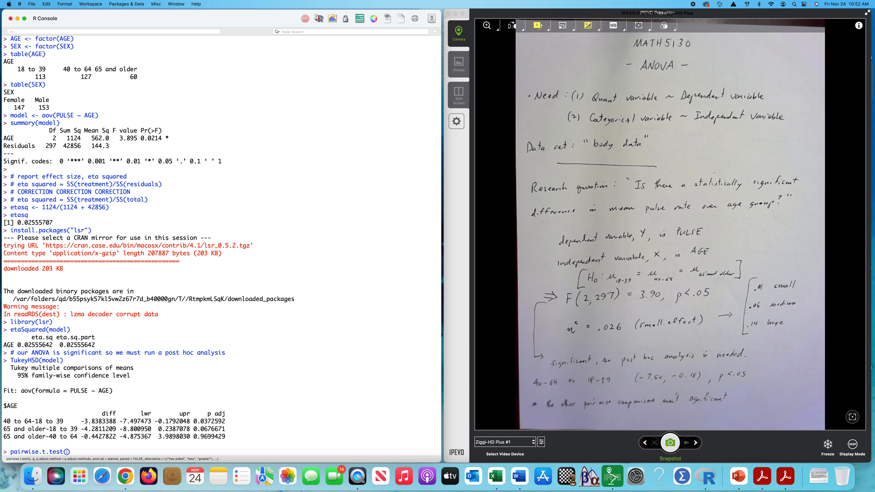
text(PULSE, AGE, p.adj = 'bonf)
key(Return)
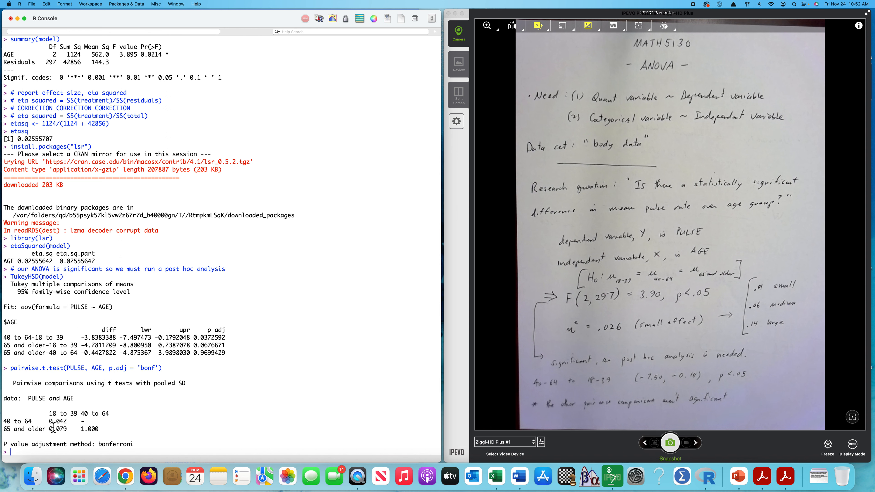
Step: Compare the Bonferroni p-values with the adjusted p-values in the Tukey output, reviewing both post hoc results
drag(50, 423, 68, 425)
click(204, 342)
drag(203, 342, 214, 342)
click(272, 347)
drag(195, 341, 228, 341)
drag(50, 425, 67, 426)
drag(10, 277, 248, 358)
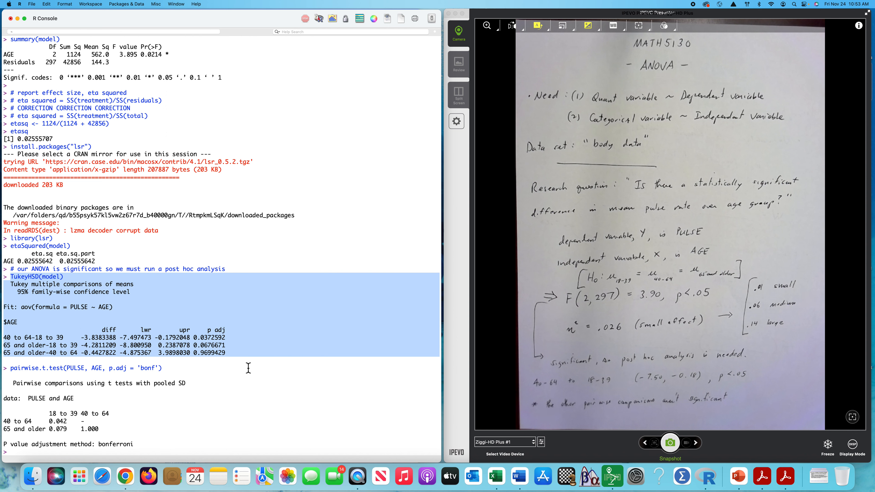
click(249, 393)
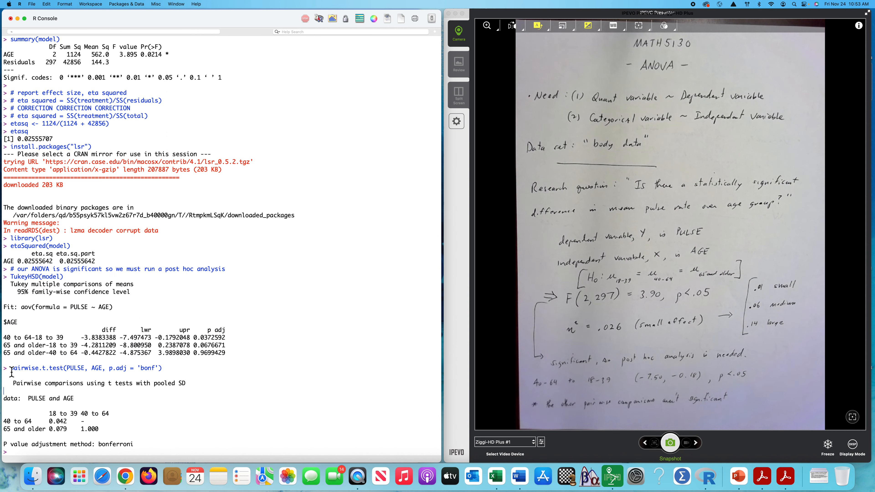
drag(11, 372, 172, 451)
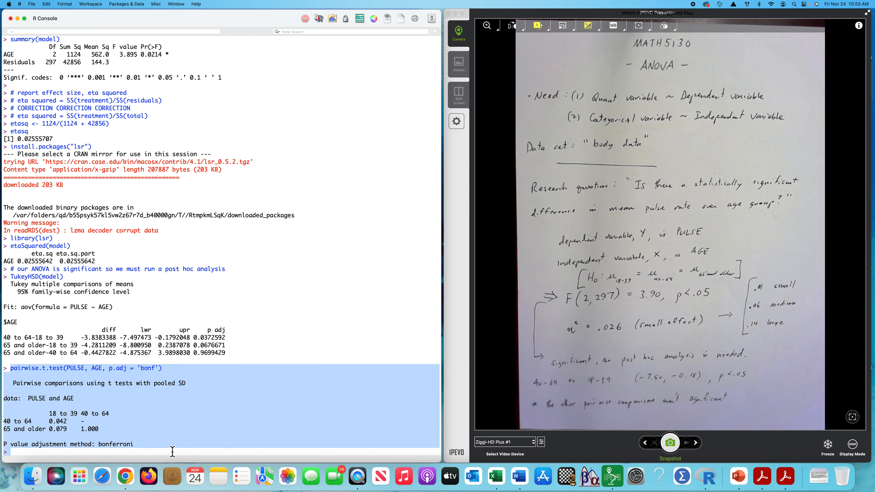
click(307, 413)
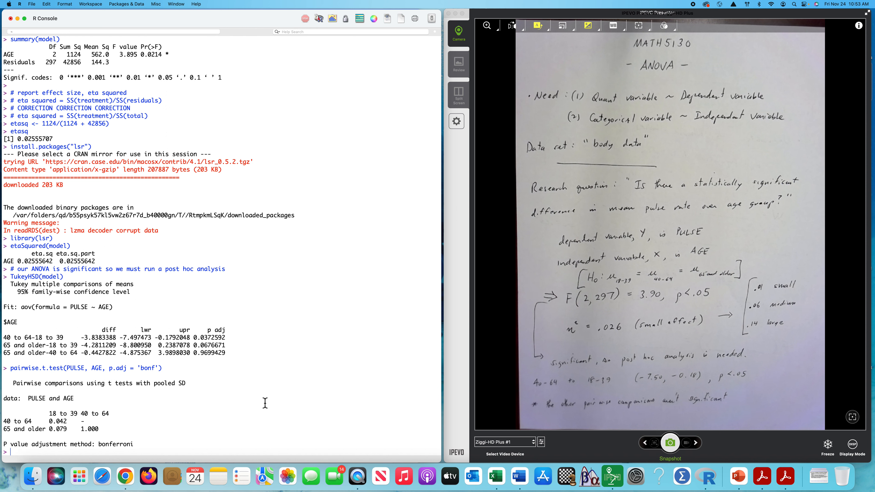
Step: Calculate the mean pulse rate of each age group with tapply(PULSE, AGE, mean)
text(tapply(PULSE, )
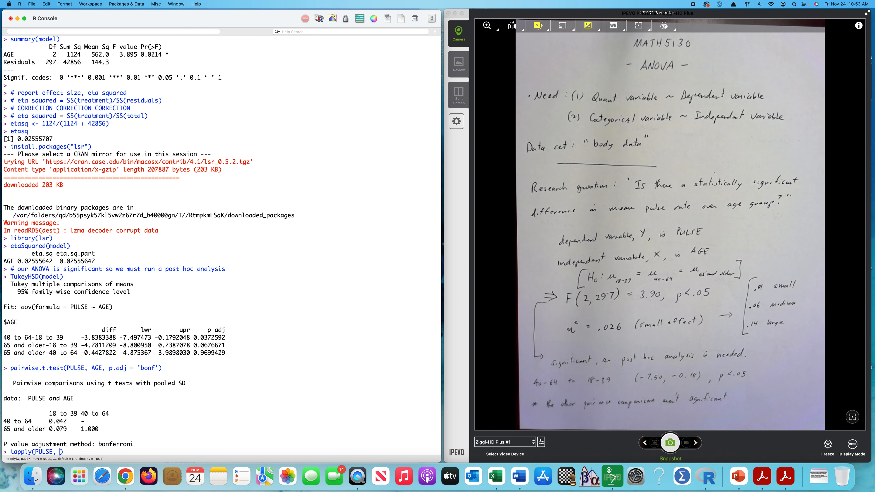
text(AGE, mean)
key(Return)
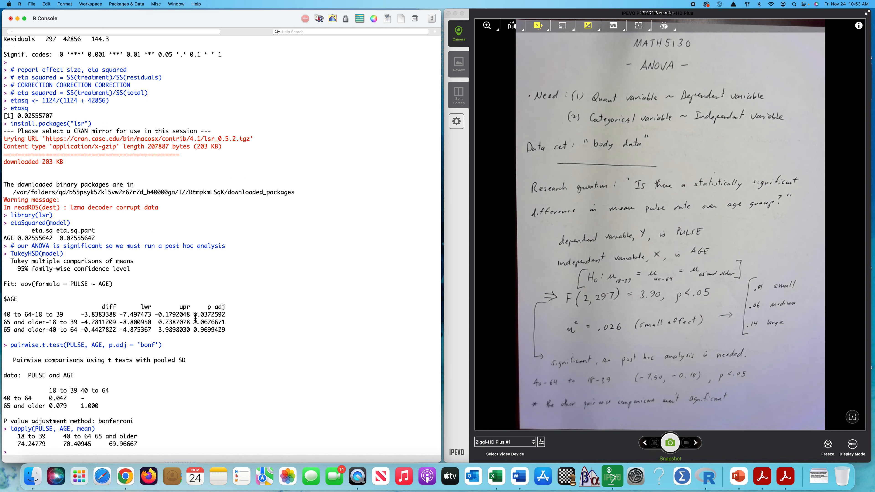
Step: Examine the age-group pulse means alongside the Tukey differences and adjusted p-values
drag(195, 317, 227, 318)
drag(63, 445, 80, 448)
click(18, 449)
drag(18, 448, 46, 448)
drag(109, 448, 140, 448)
drag(85, 315, 101, 324)
drag(194, 322, 228, 326)
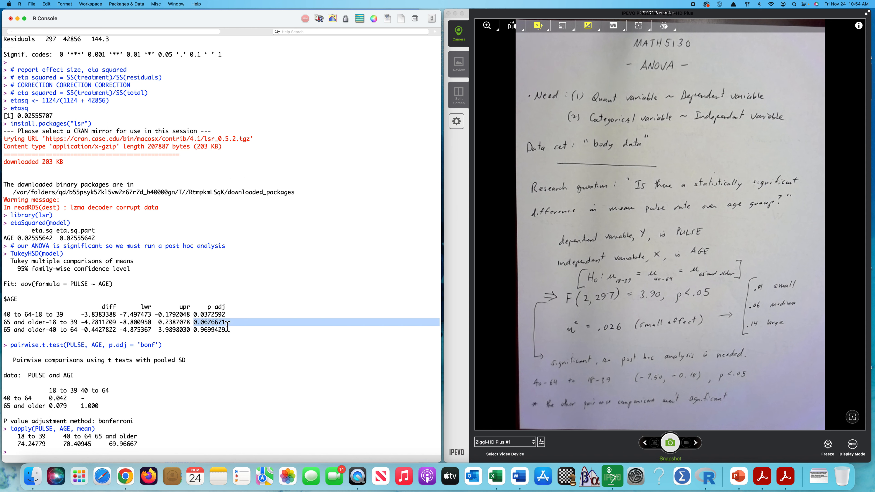
Step: Reuse the tapply command with length in place of mean to count the pulse observations per age group
click(20, 454)
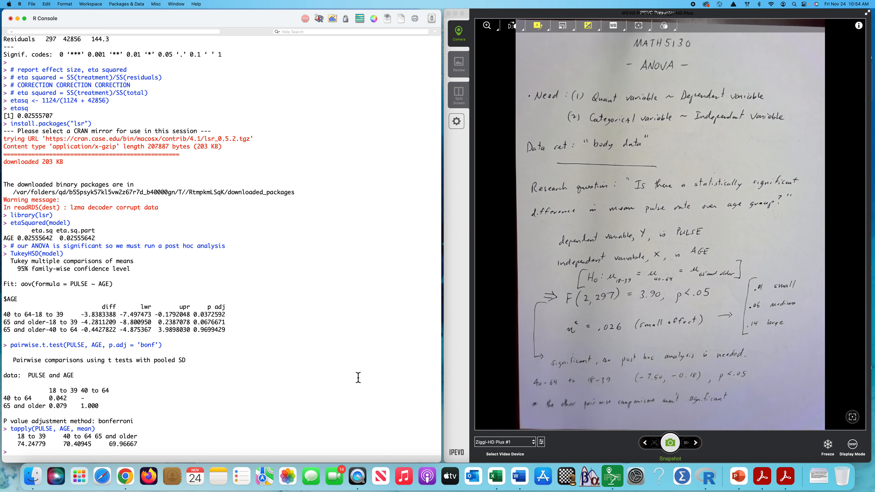
key(Up)
double_click(88, 454)
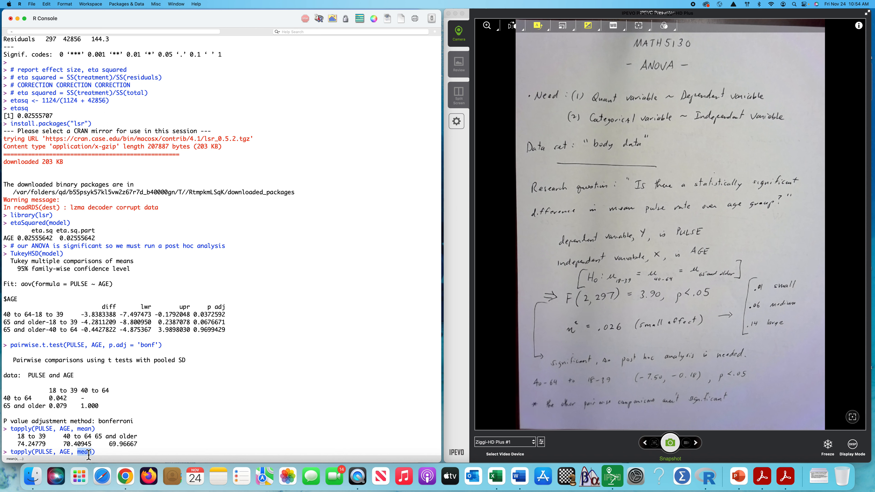
text(length)
key(Return)
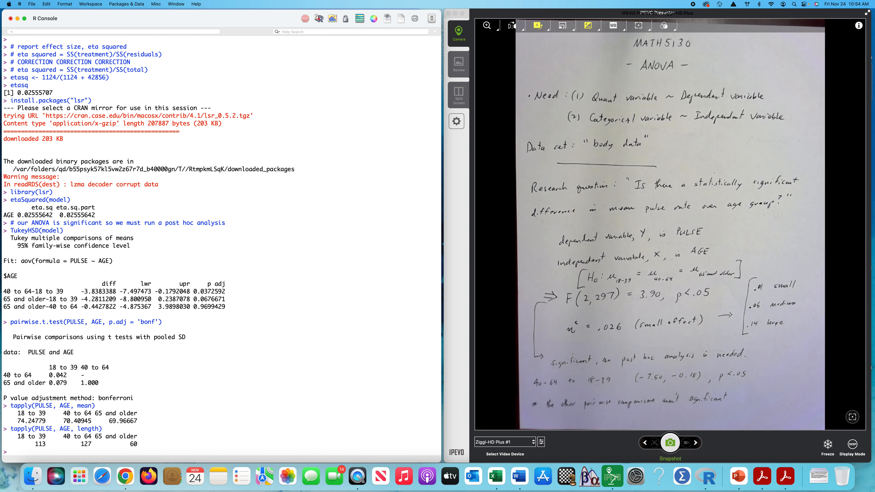
Step: Examine the age-group sample sizes, especially 65 and older, and relate them to the Tukey p-values
double_click(98, 436)
drag(106, 441, 138, 446)
click(128, 440)
triple_click(134, 444)
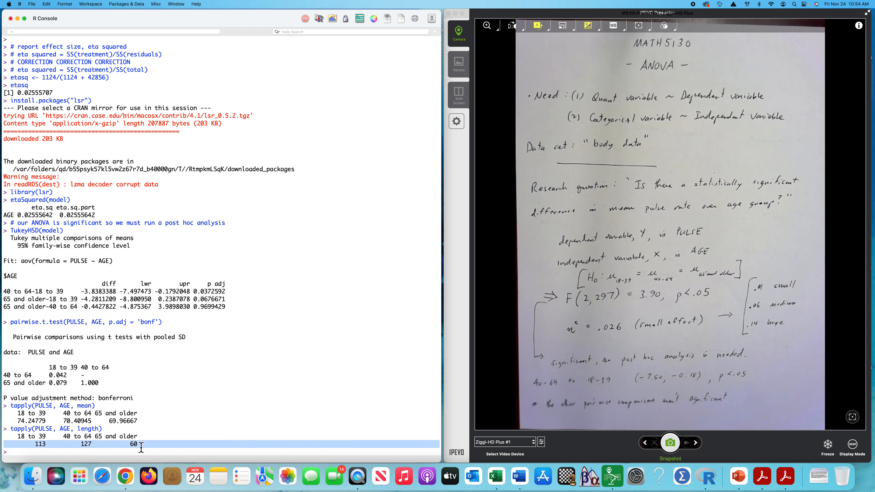
click(152, 446)
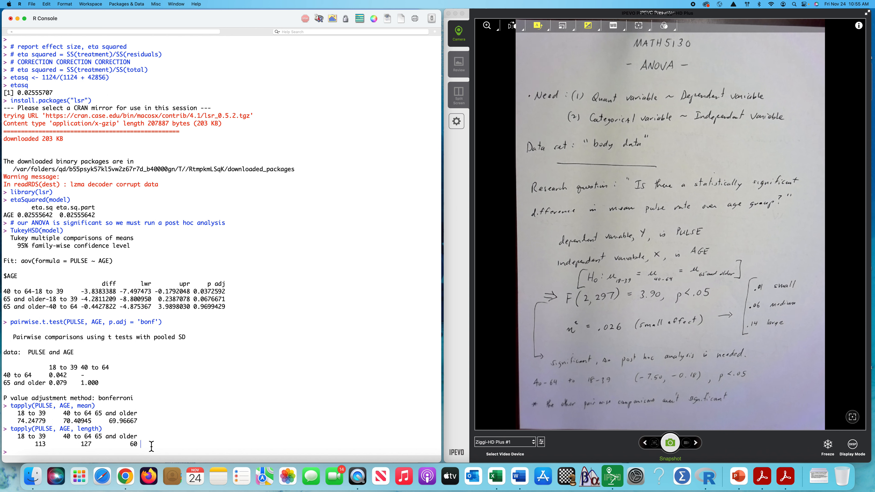
drag(194, 292, 214, 301)
click(19, 454)
Step: Switch to the StatCrunch site in Chrome and open the StatCrunch application
key(ctrl+Up)
click(233, 311)
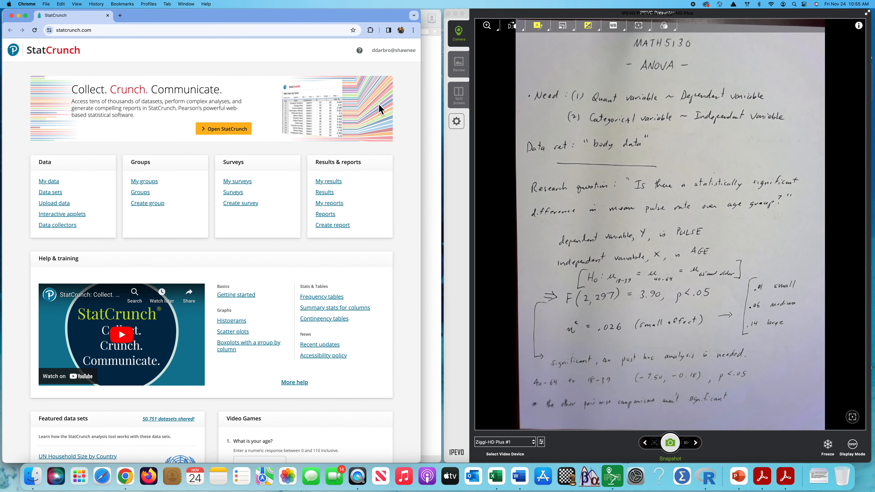
click(225, 129)
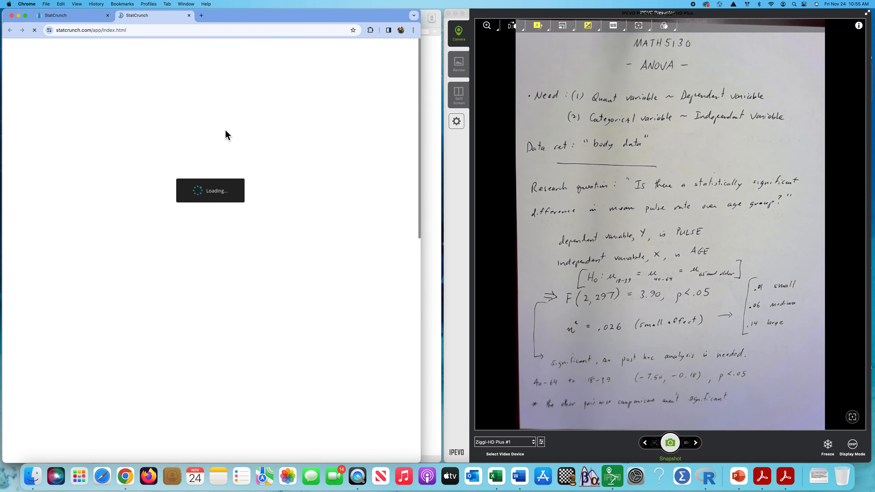
Step: Upload body data.csv from the Desktop to StatCrunch, with the first line as column names
click(110, 82)
mouse_move(116, 91)
mouse_move(210, 97)
click(244, 94)
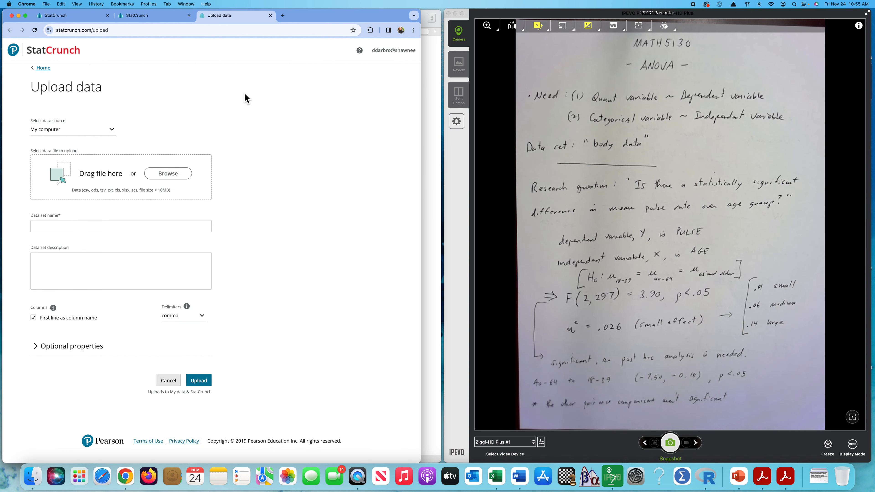
click(174, 179)
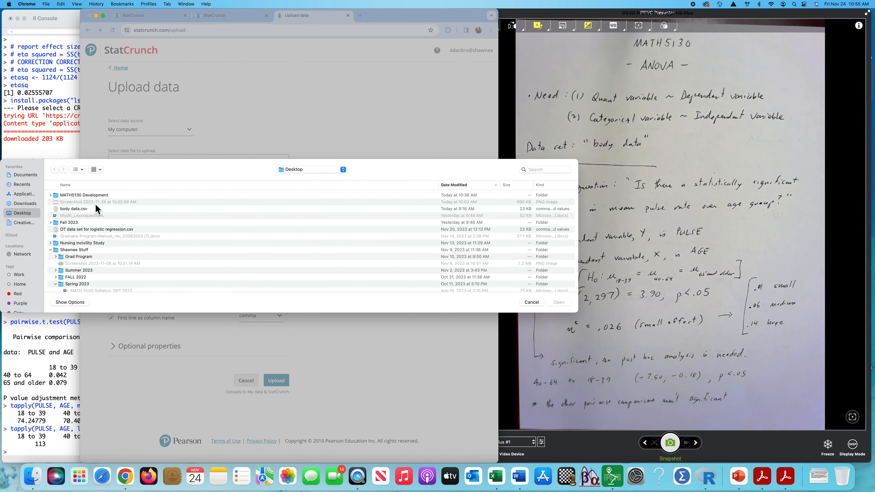
click(80, 210)
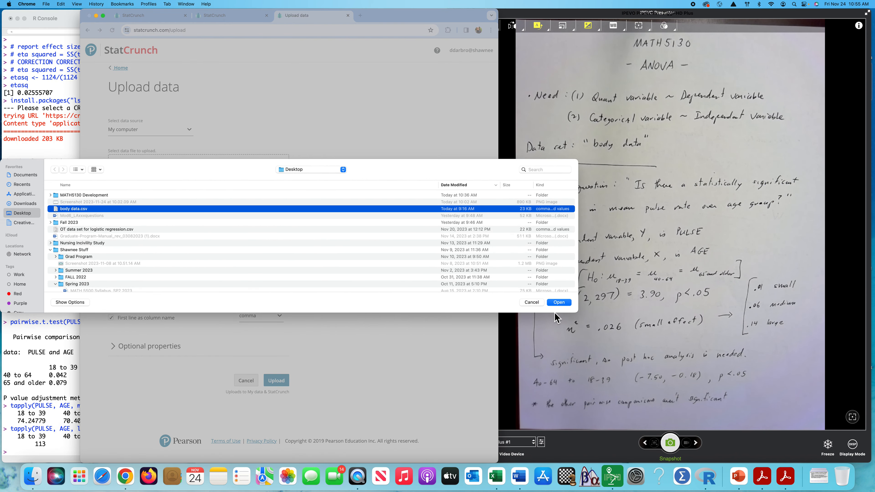
click(559, 305)
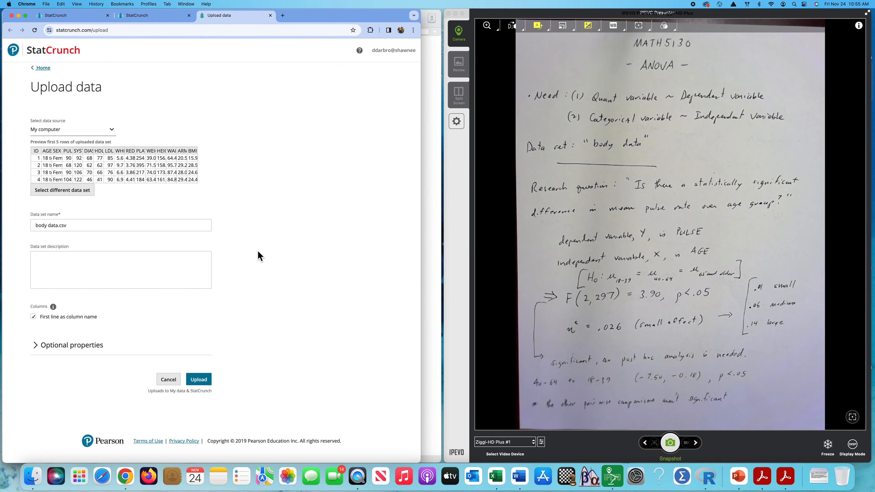
click(202, 382)
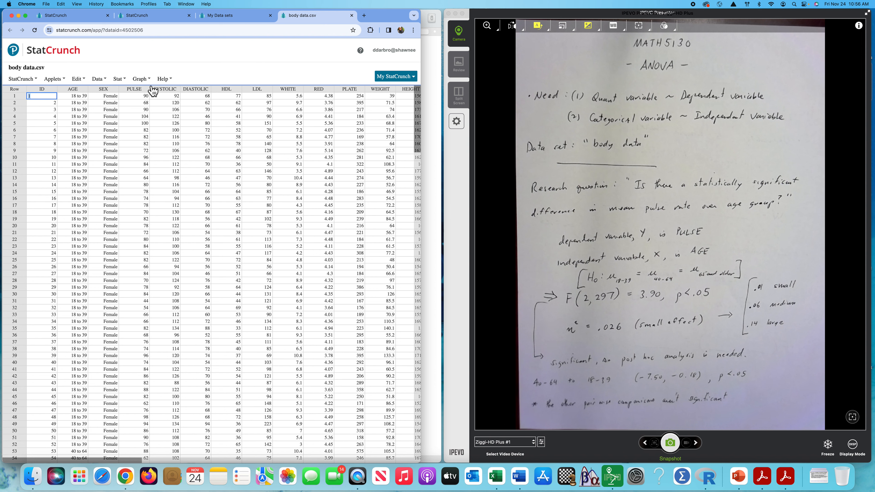
Step: Set up a one-way ANOVA comparing values in a single column, with PULSE as the responses and AGE as the factor
mouse_move(125, 81)
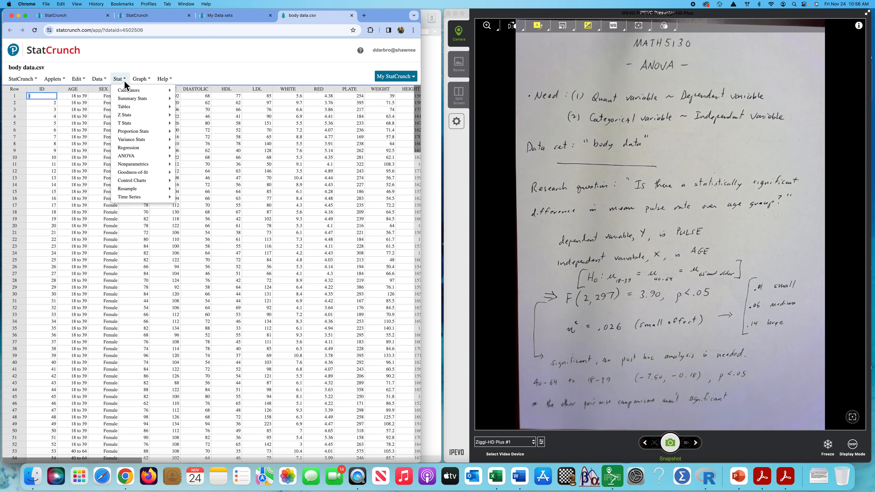
mouse_move(137, 158)
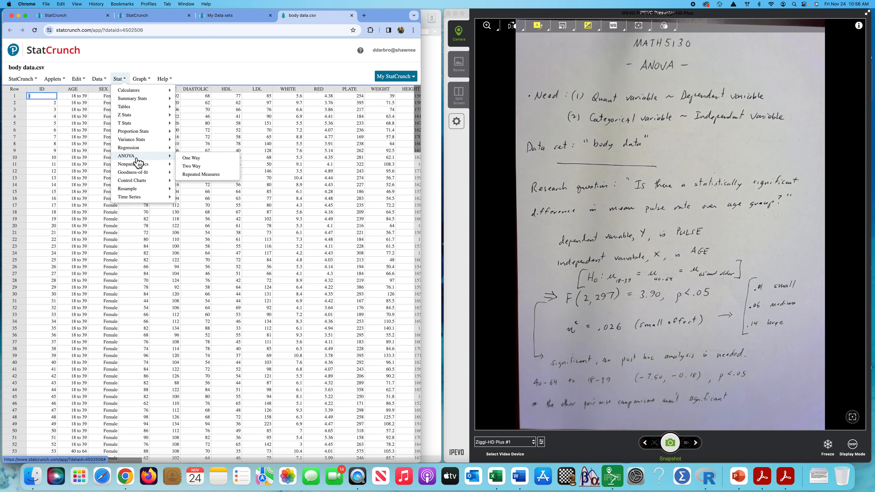
click(196, 159)
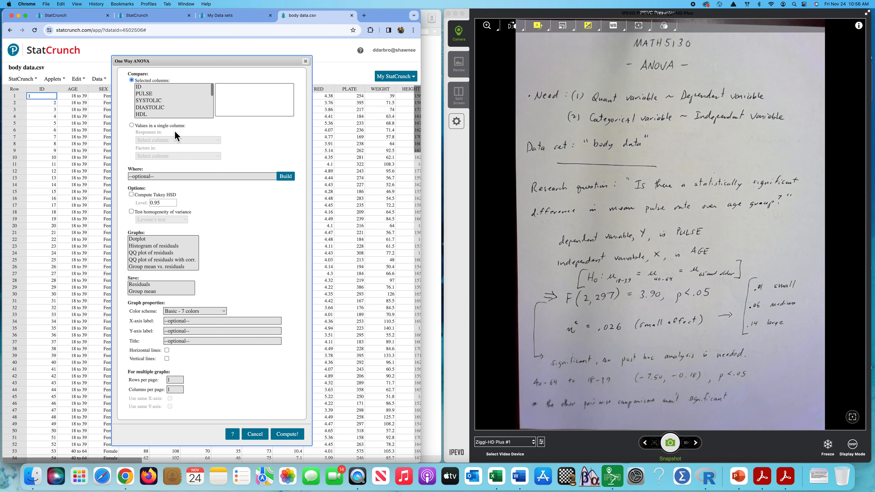
click(131, 126)
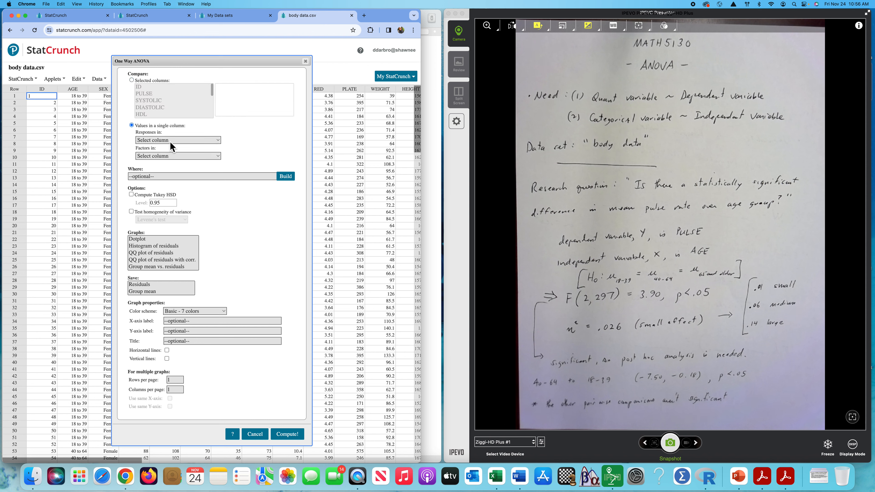
click(178, 142)
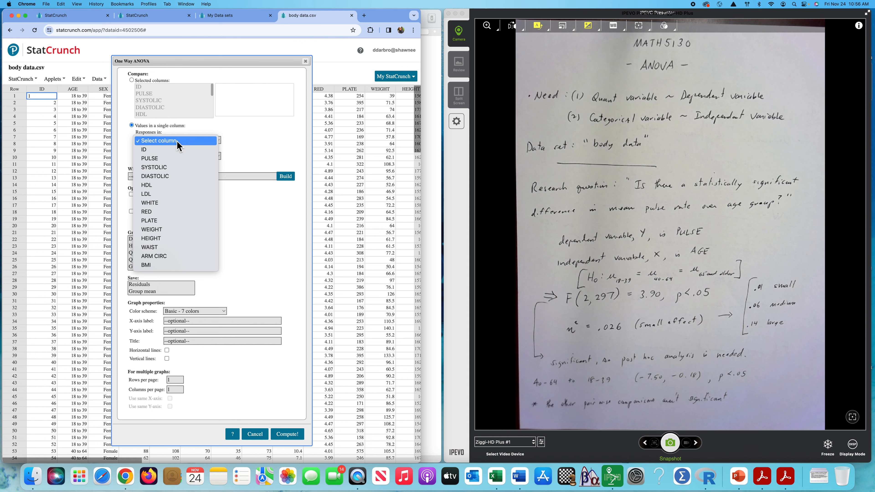
click(168, 160)
click(167, 156)
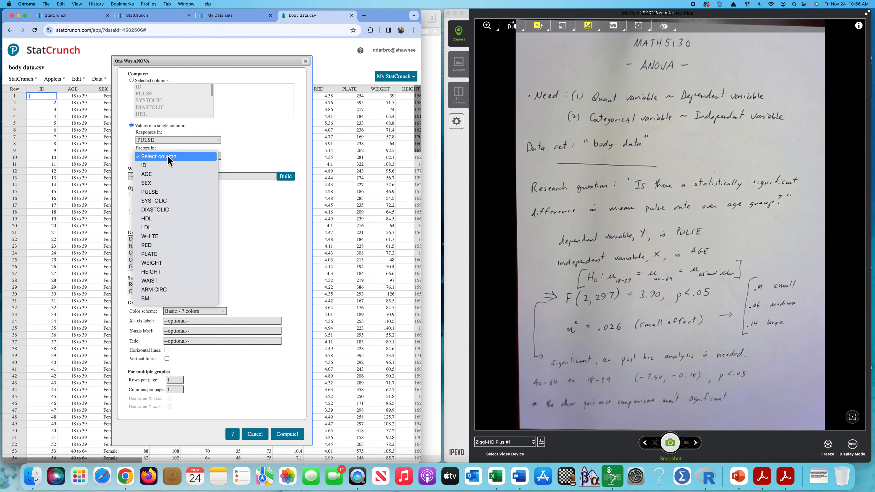
click(156, 177)
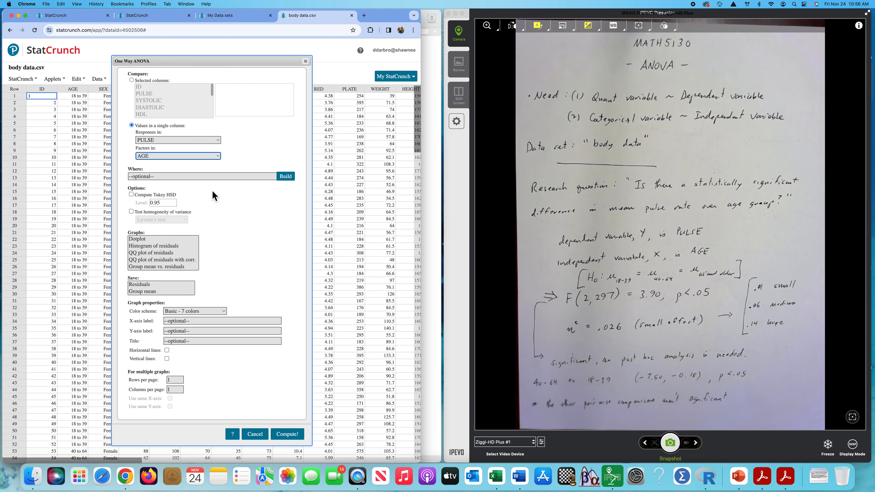
Step: Enable Tukey HSD at the 0.95 level and Levene's homogeneity of variance test, and compute the ANOVA
click(132, 195)
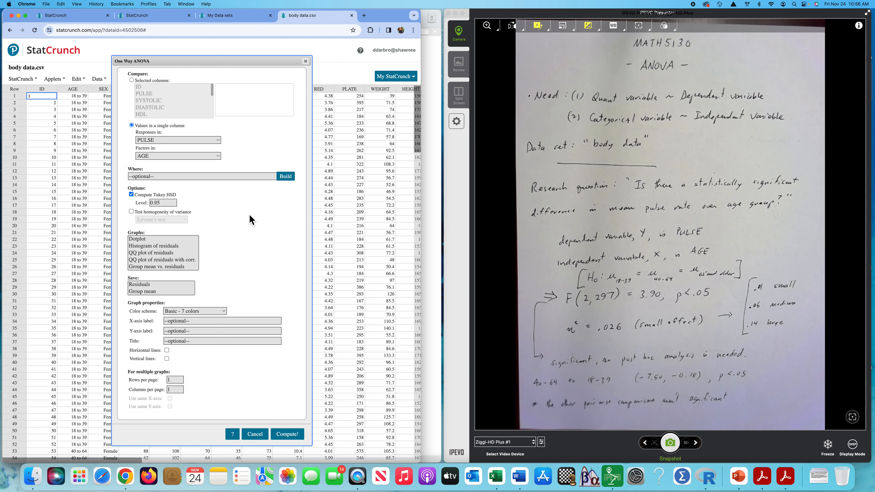
click(131, 212)
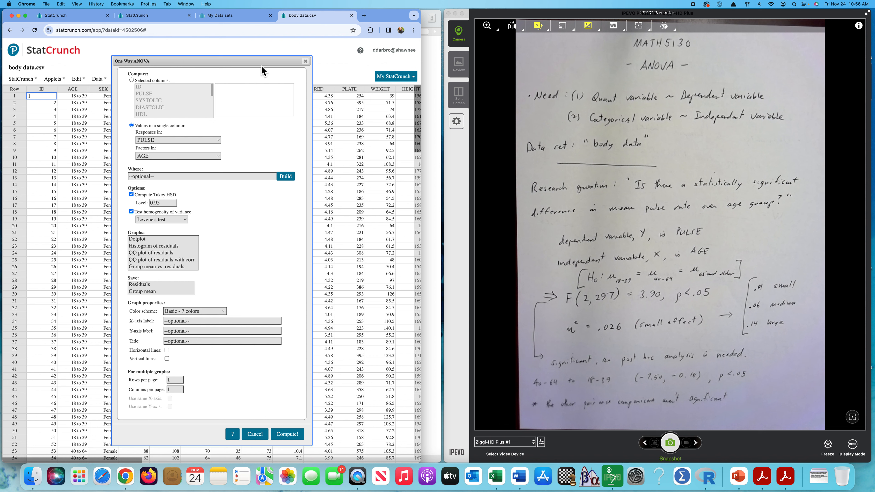
drag(262, 64, 313, 50)
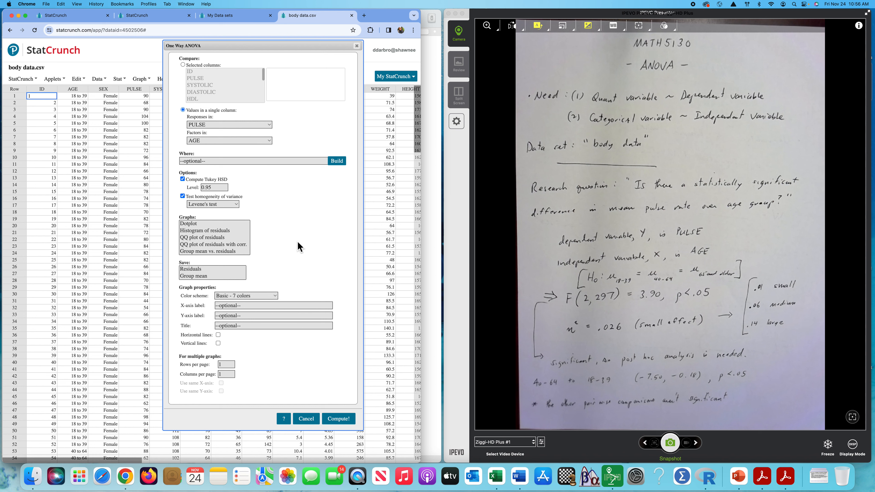
click(339, 419)
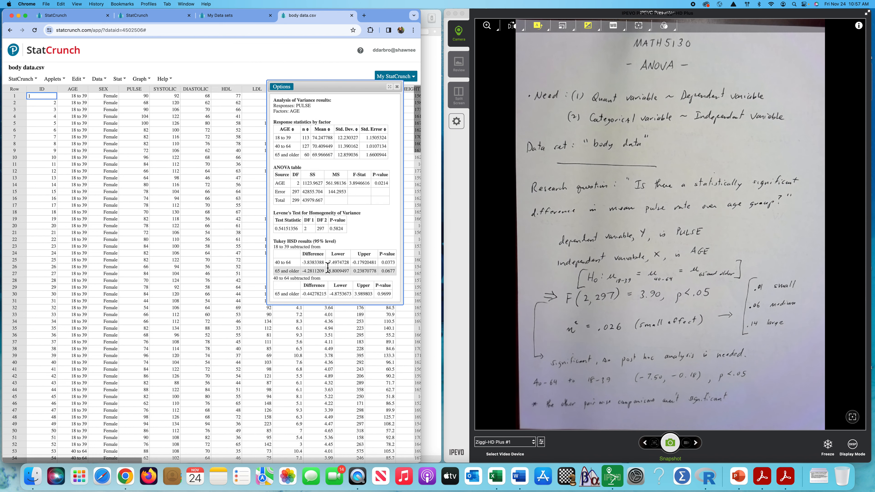
Step: Reposition and enlarge the ANOVA results window and examine the response statistics for each age group, including the standard errors
drag(345, 89, 193, 83)
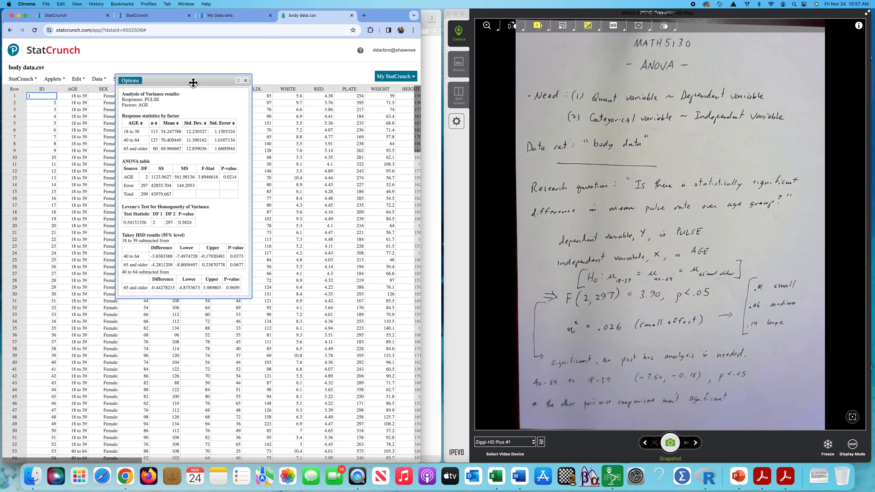
drag(256, 304, 312, 335)
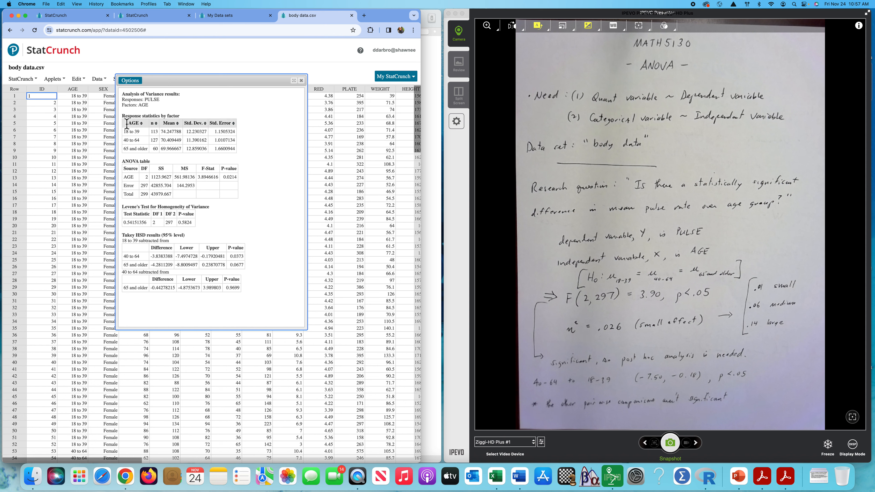
drag(123, 120, 241, 155)
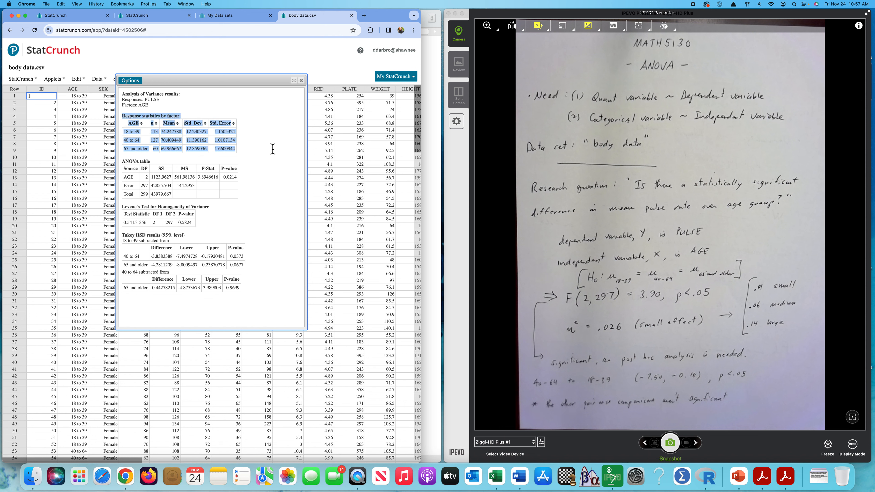
click(124, 118)
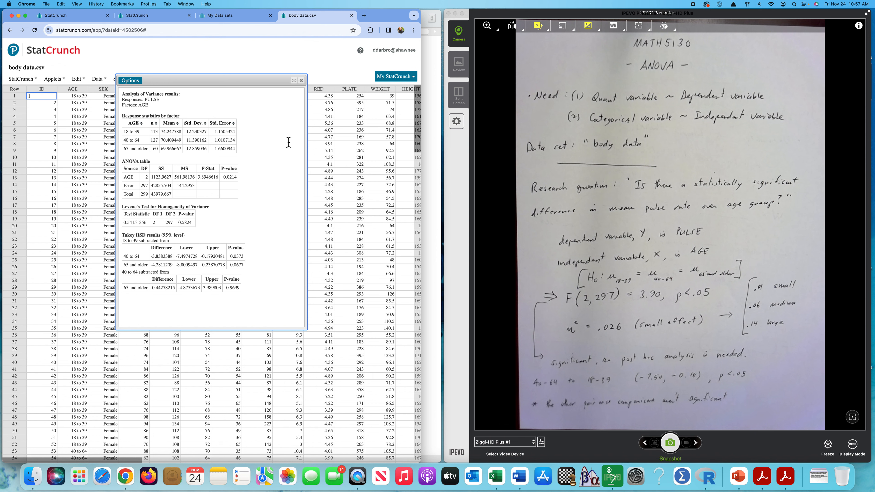
double_click(227, 149)
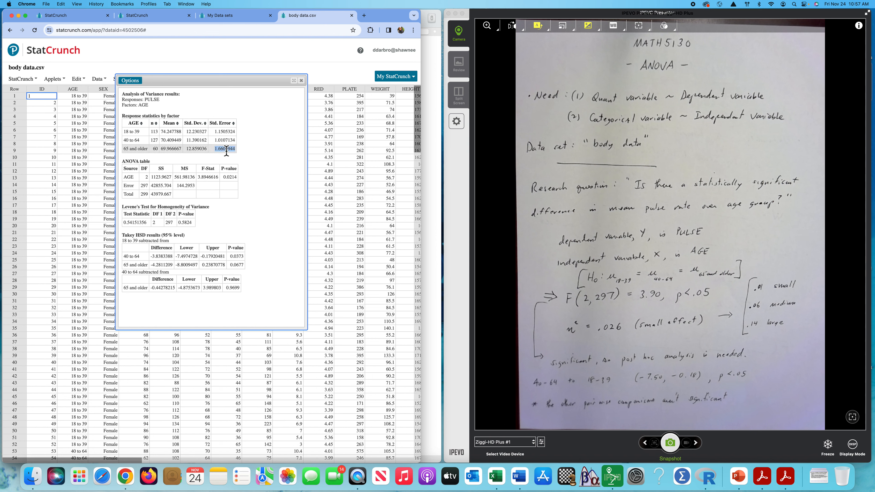
click(285, 151)
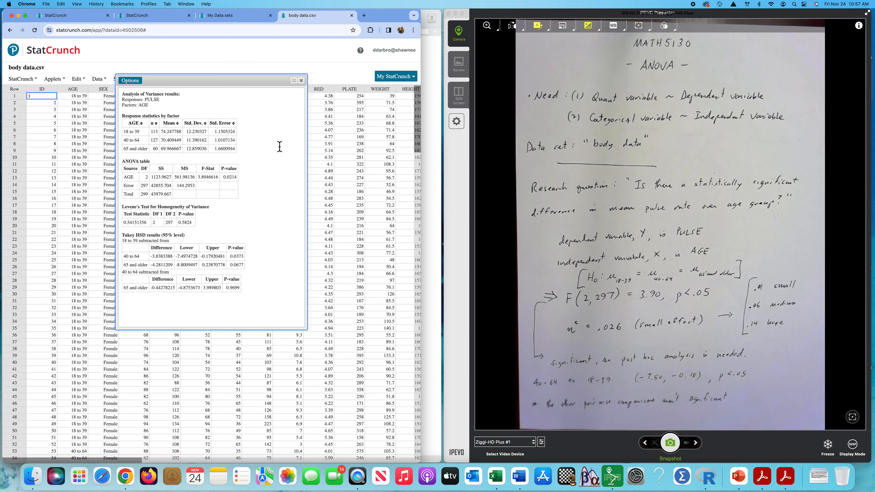
Step: Examine the ANOVA table's degrees of freedom, F-statistic and p-value, along with the p-value of Levene's test
drag(230, 81, 247, 72)
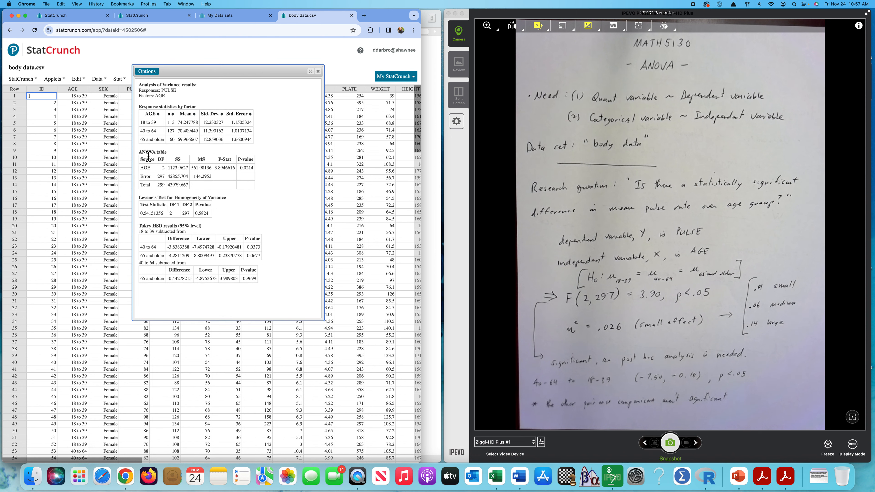
double_click(165, 179)
click(225, 171)
double_click(226, 172)
double_click(203, 213)
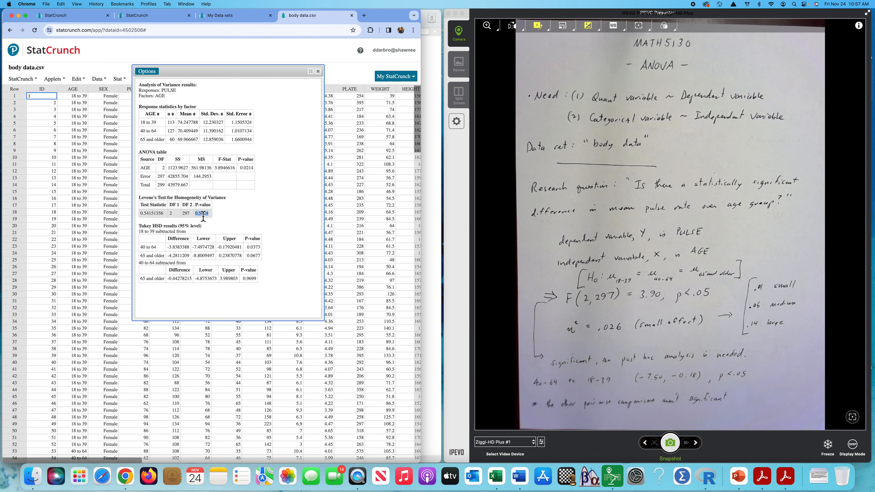
click(299, 194)
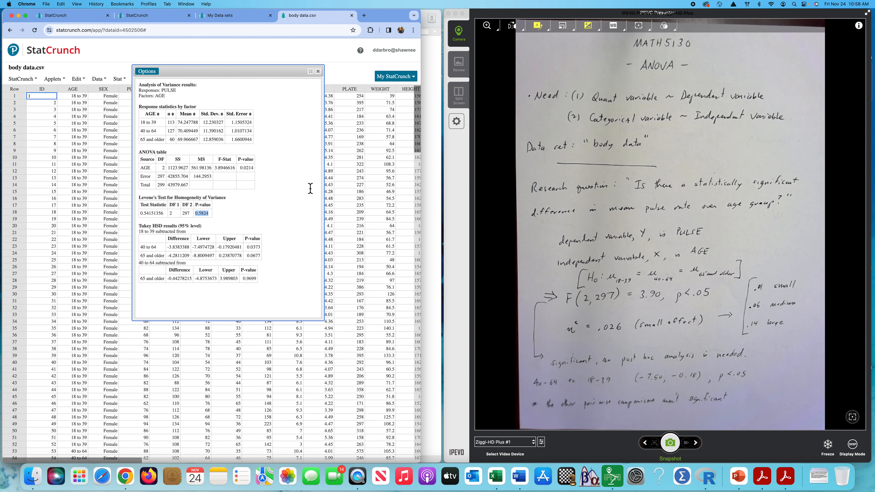
double_click(241, 169)
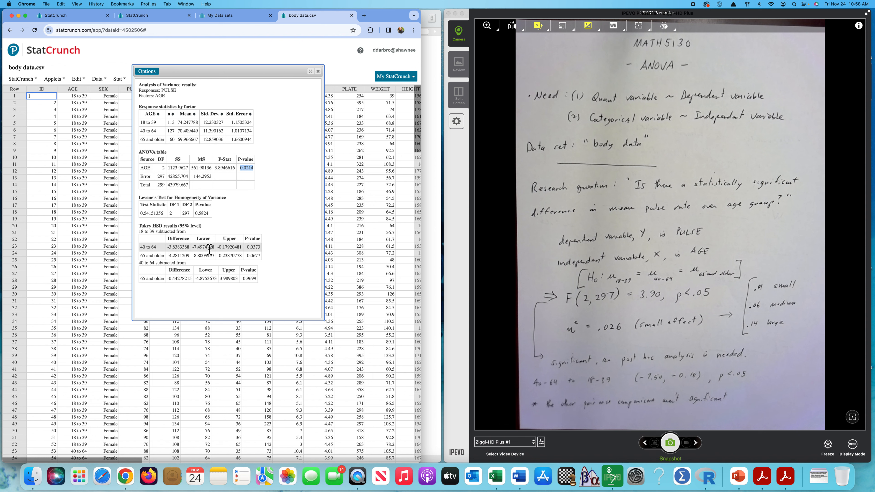
Step: Examine the Tukey HSD intervals and p-values for each pairwise comparison of the age groups
drag(247, 247, 261, 249)
click(303, 215)
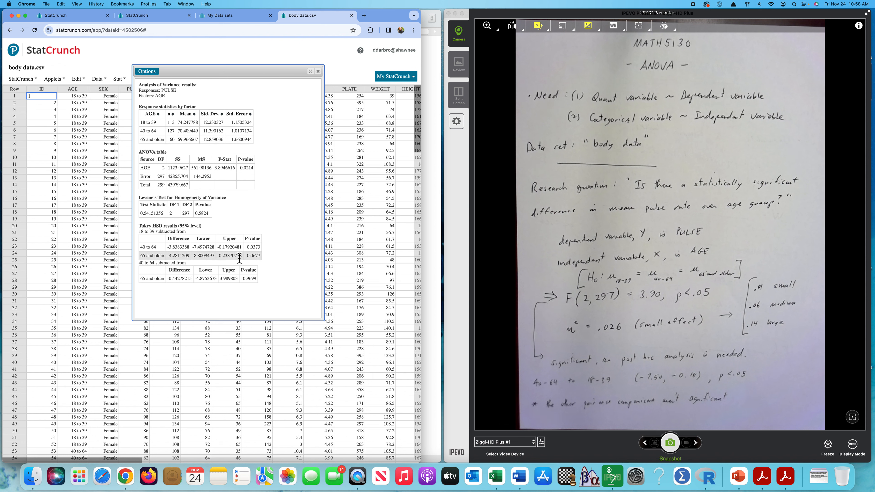
double_click(254, 257)
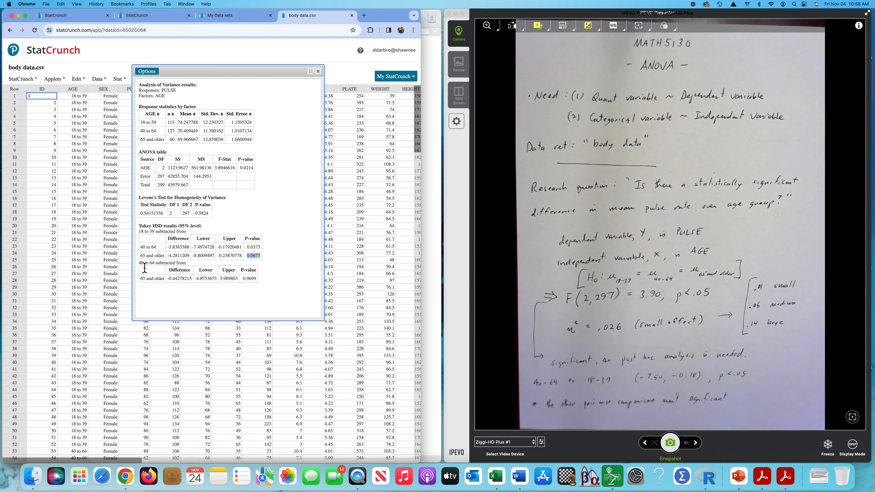
drag(139, 263, 173, 281)
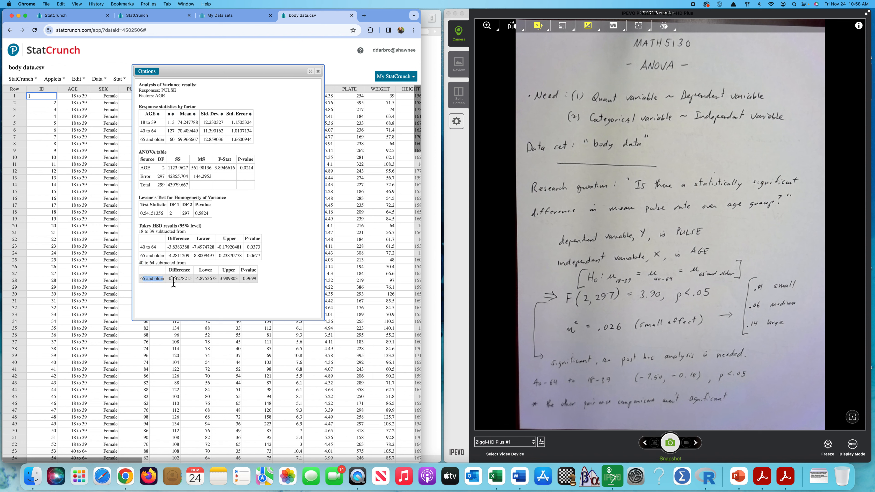
click(298, 298)
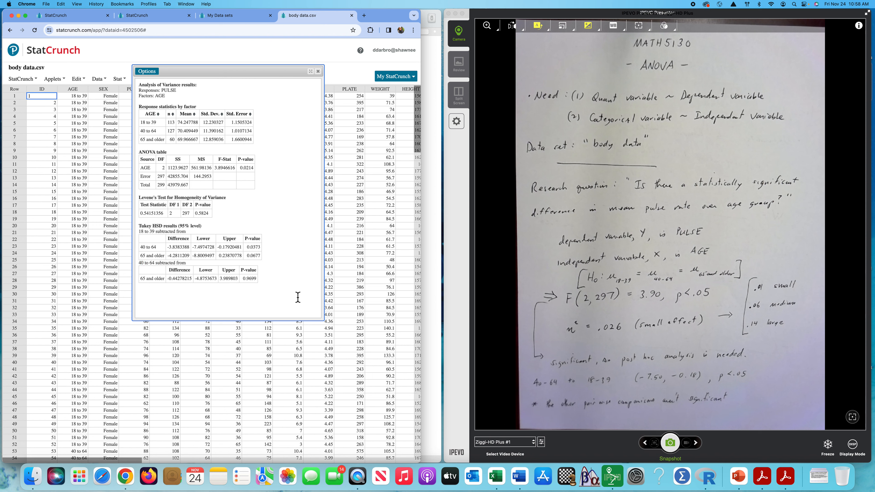